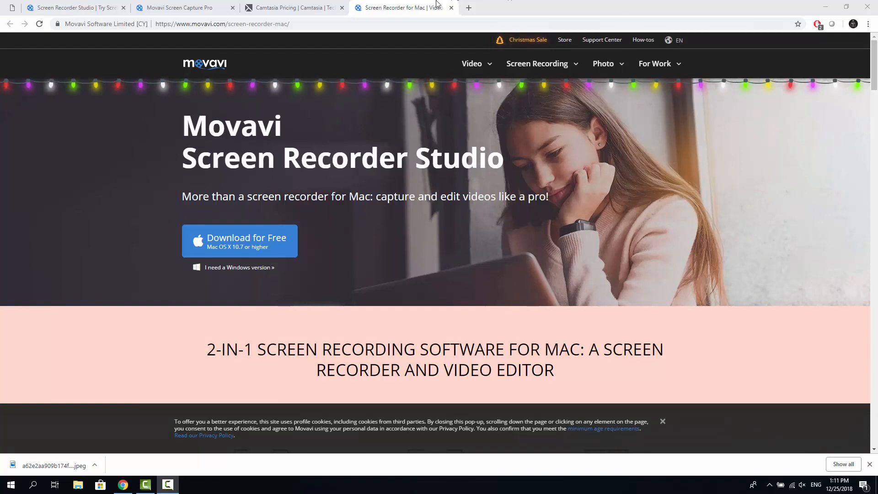
- Compare the Camtasia pricing page with the Movavi Screen Capture Pro and Screen Recorder Studio product pages
click(293, 8)
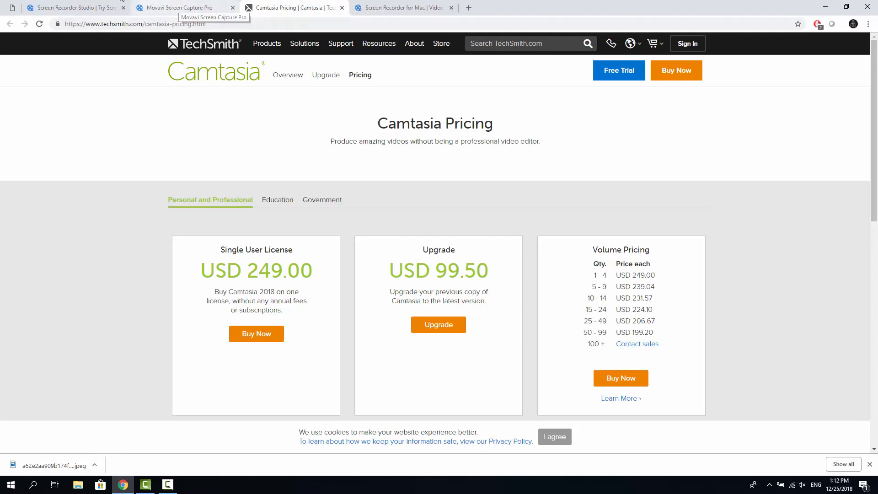
click(187, 10)
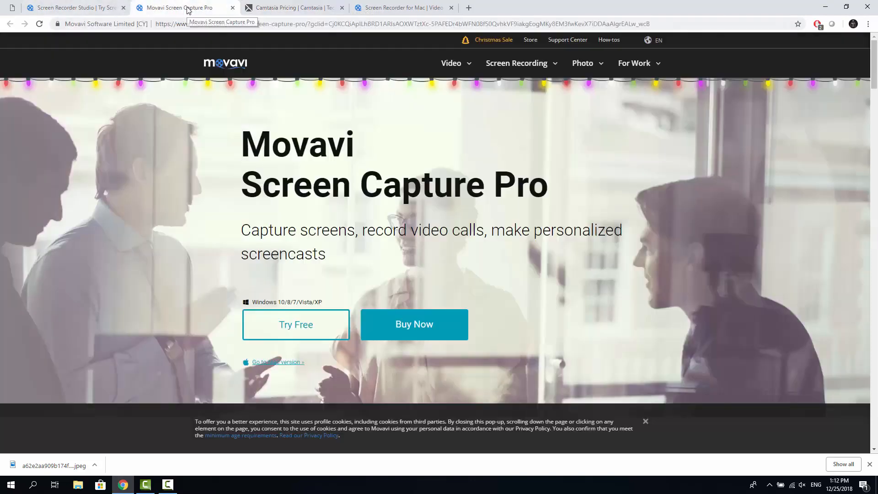
click(68, 8)
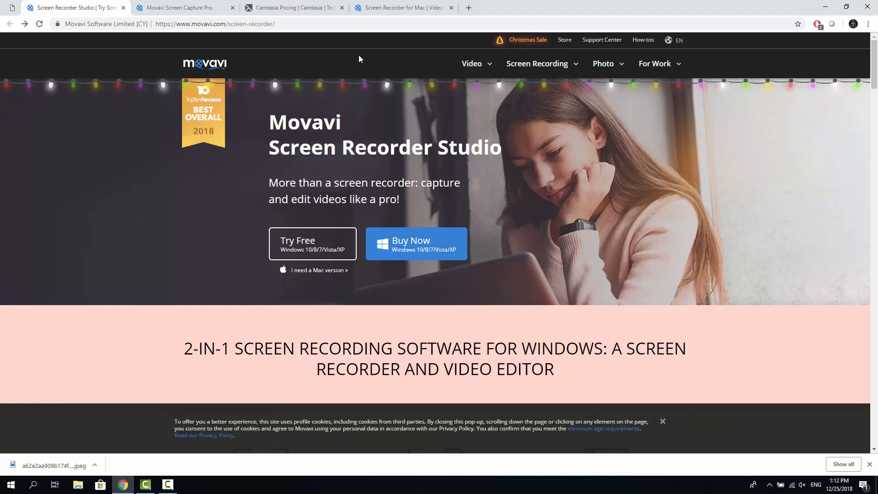
click(182, 6)
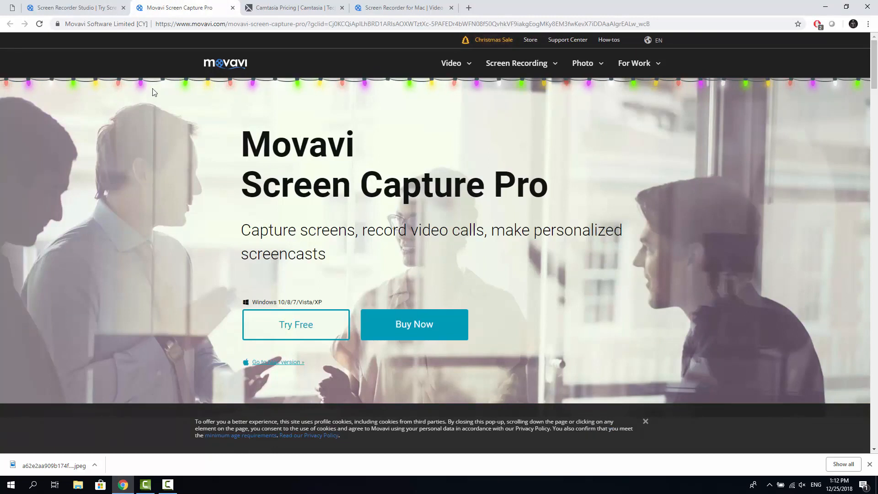
- Review the Movavi Screen Recorder Studio product page from the introduction through the recording, editing and saving sections
click(73, 10)
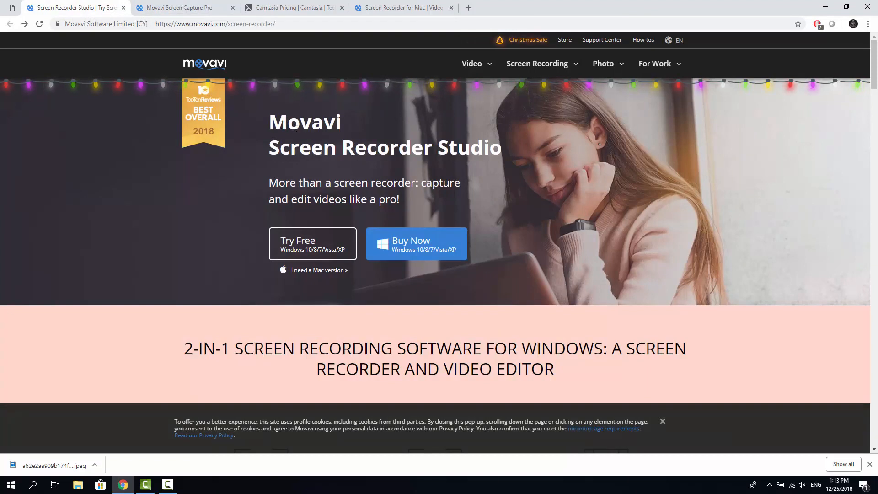
scroll(295, 128, down, 3)
scroll(273, 141, down, 3)
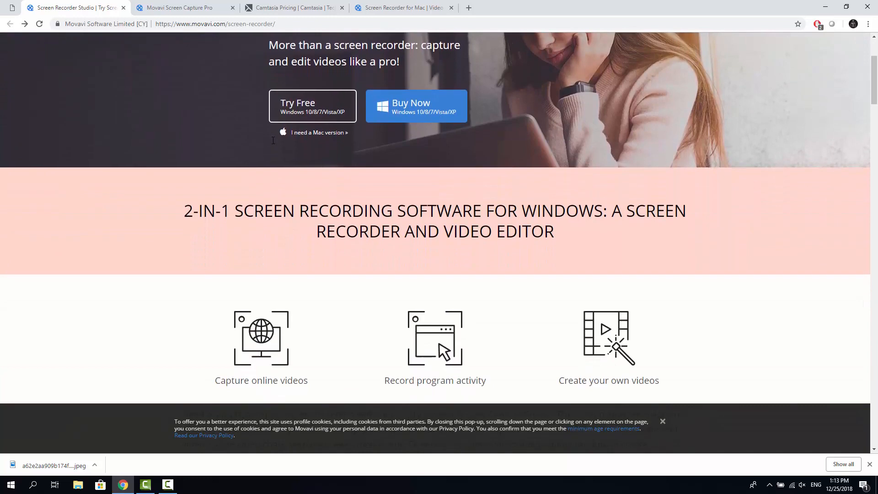
scroll(273, 143, down, 3)
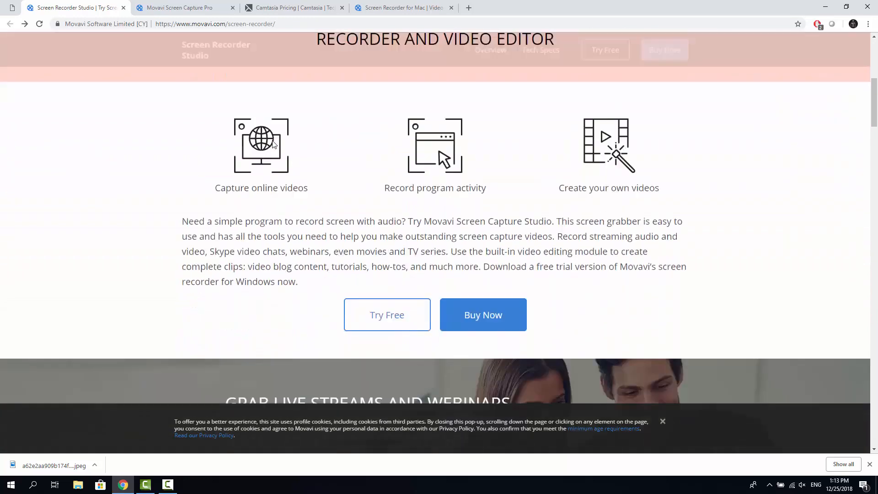
scroll(273, 143, down, 4)
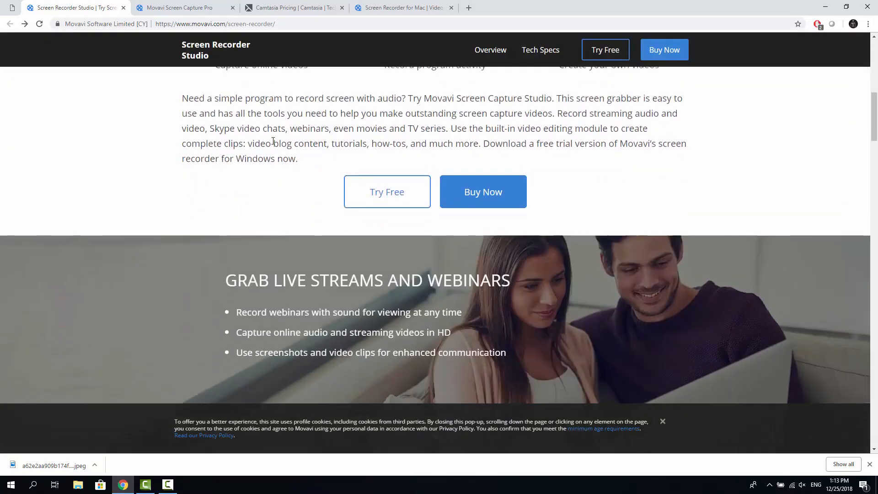
scroll(272, 141, down, 4)
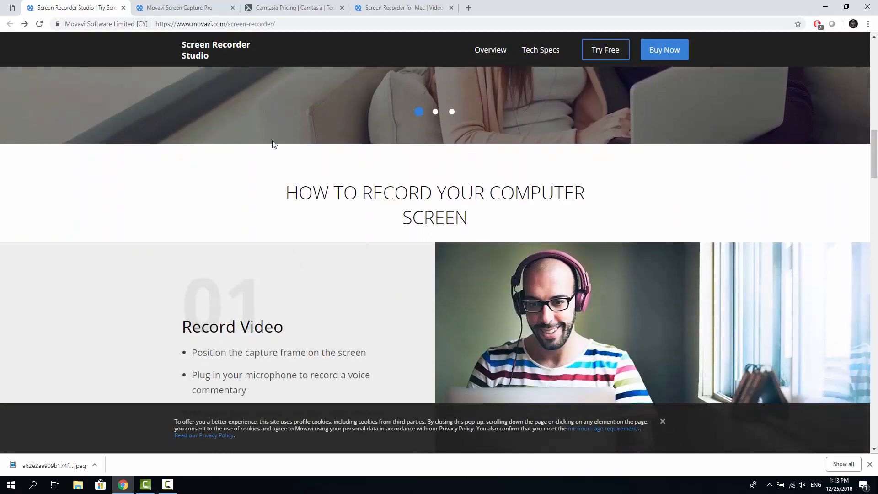
scroll(275, 151, down, 1)
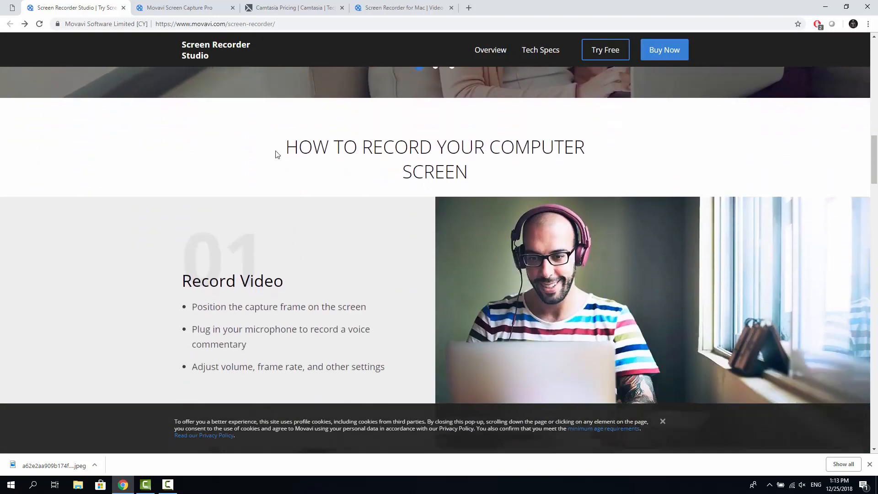
scroll(270, 164, down, 2)
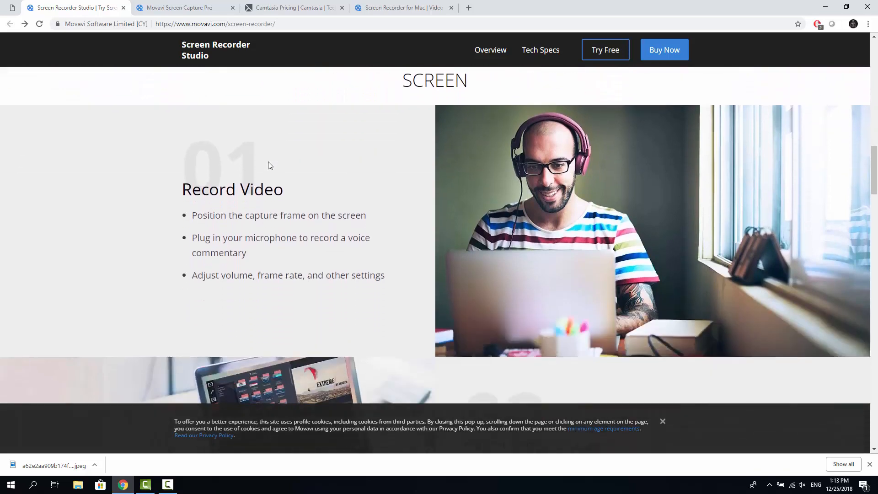
scroll(269, 166, down, 1)
scroll(270, 166, down, 2)
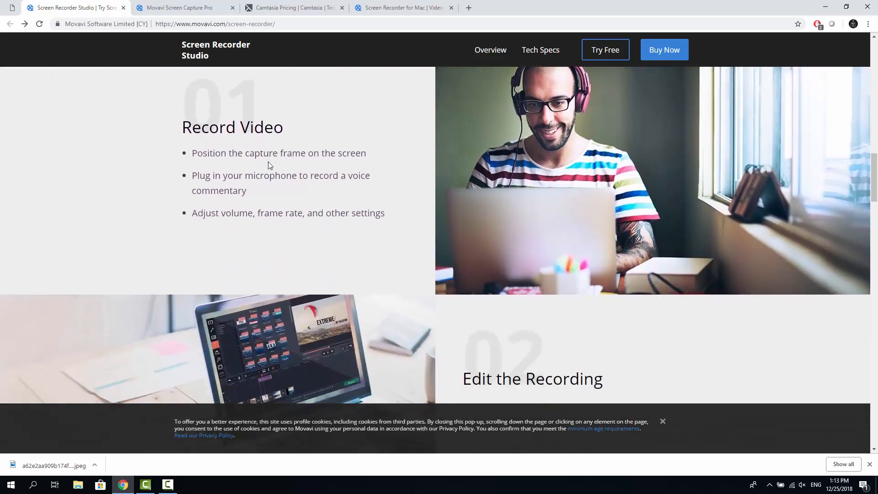
scroll(270, 162, down, 2)
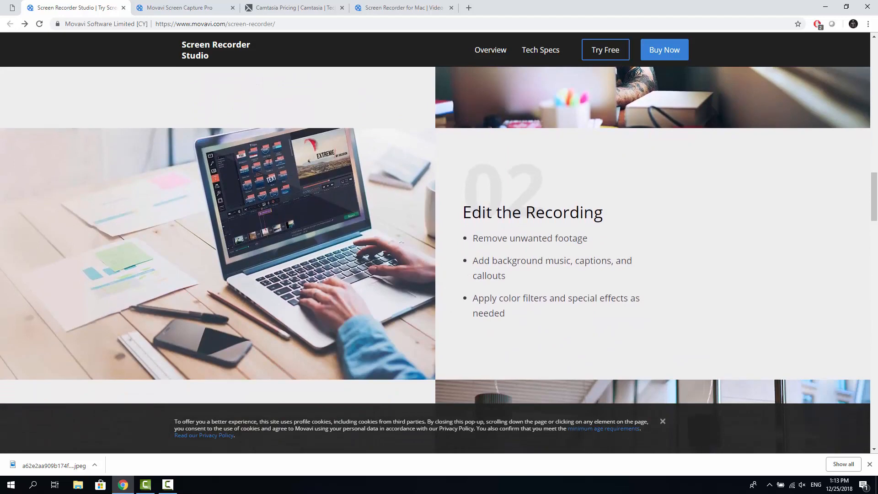
scroll(270, 165, down, 1)
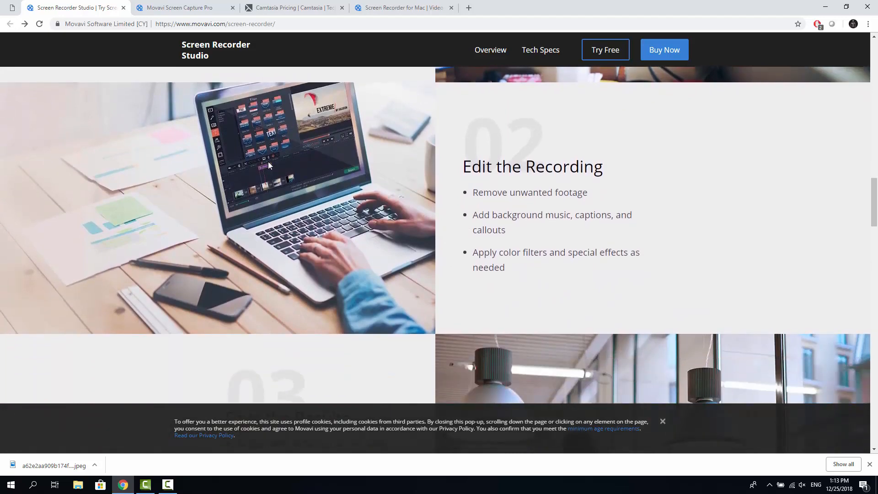
scroll(270, 166, down, 2)
scroll(267, 166, down, 1)
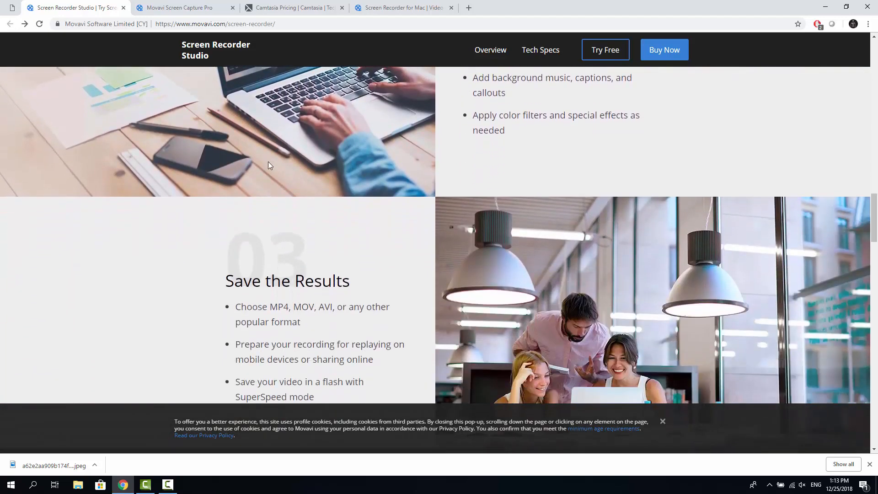
scroll(269, 165, down, 2)
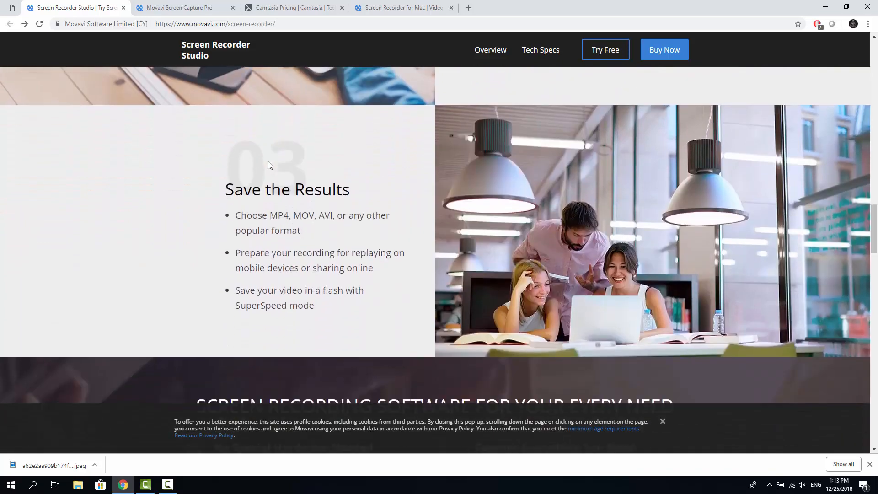
scroll(279, 183, down, 2)
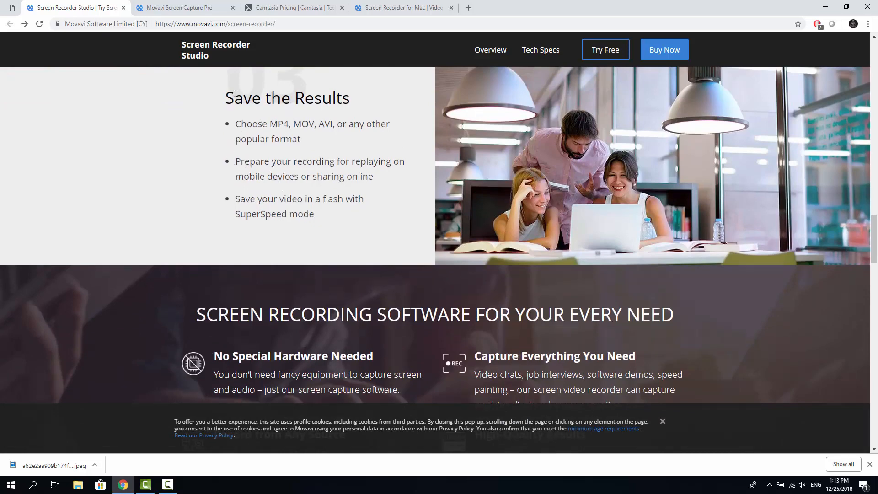
- Examine the softommando.com discount page for the Movavi Screen Recorder Studio, Screen Capture Pro and Video Editor Plus offers
click(14, 9)
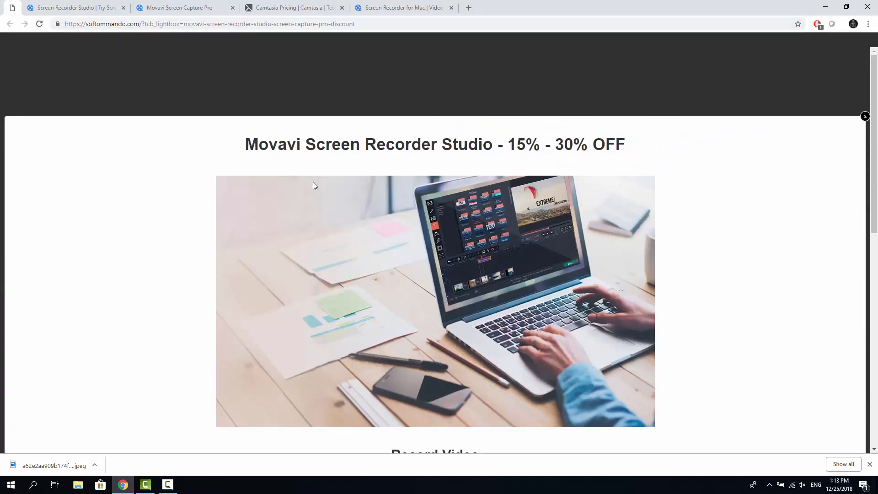
scroll(309, 184, down, 1)
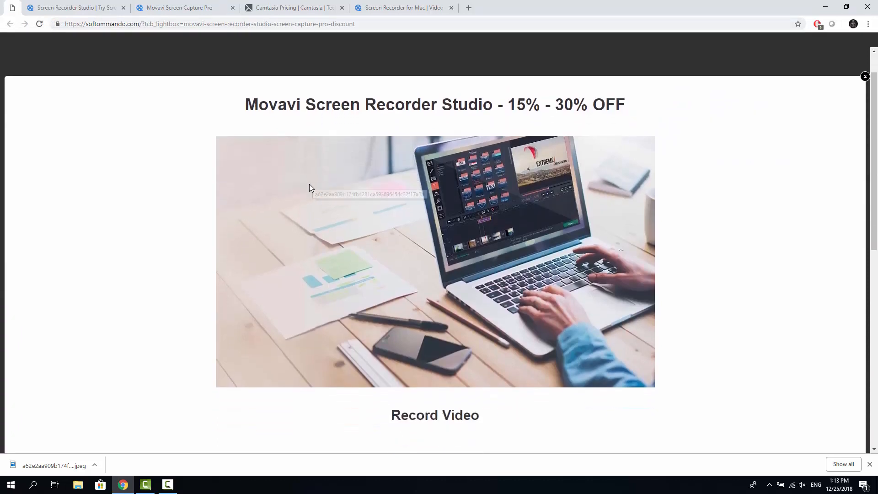
scroll(309, 184, down, 3)
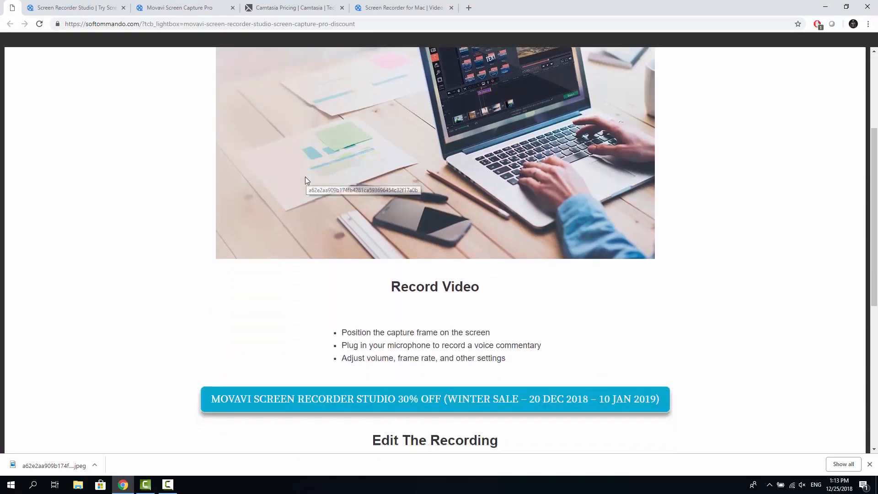
scroll(317, 169, down, 3)
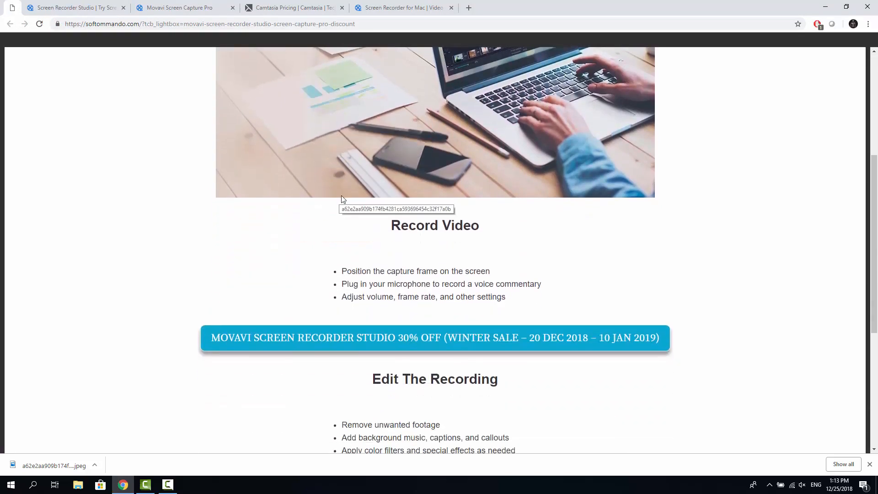
scroll(350, 215, down, 2)
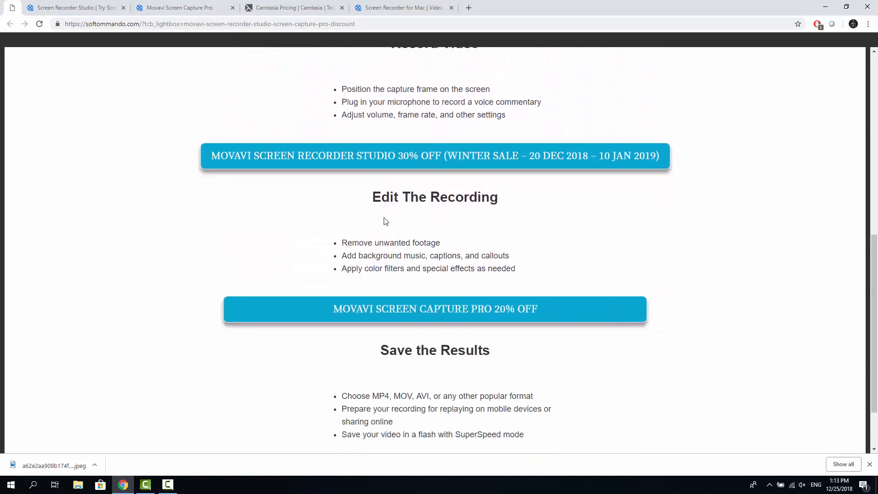
scroll(329, 228, down, 2)
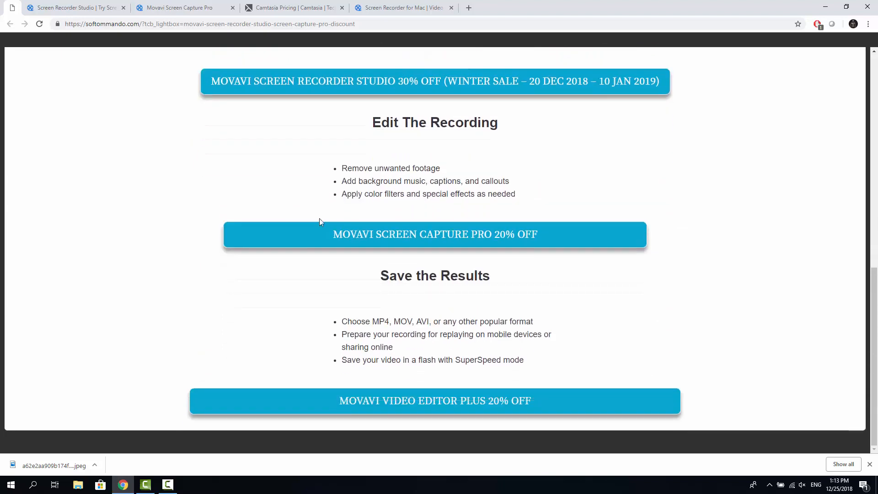
scroll(287, 176, up, 2)
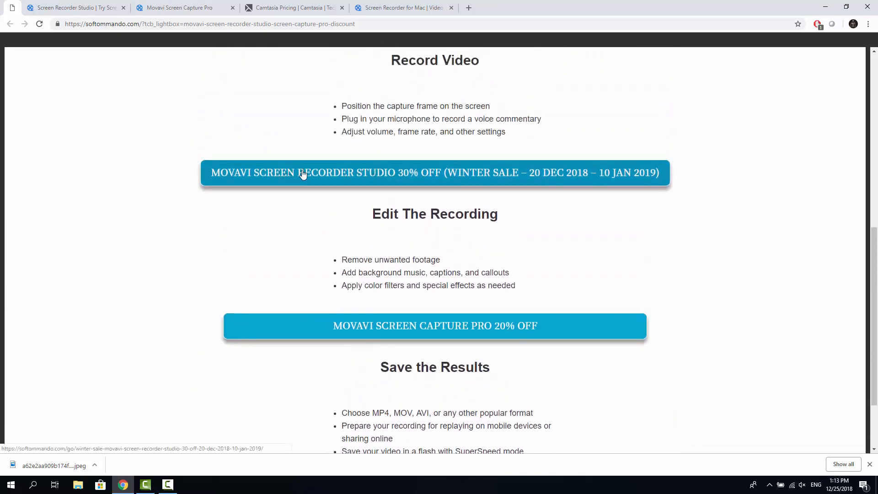
scroll(508, 311, down, 2)
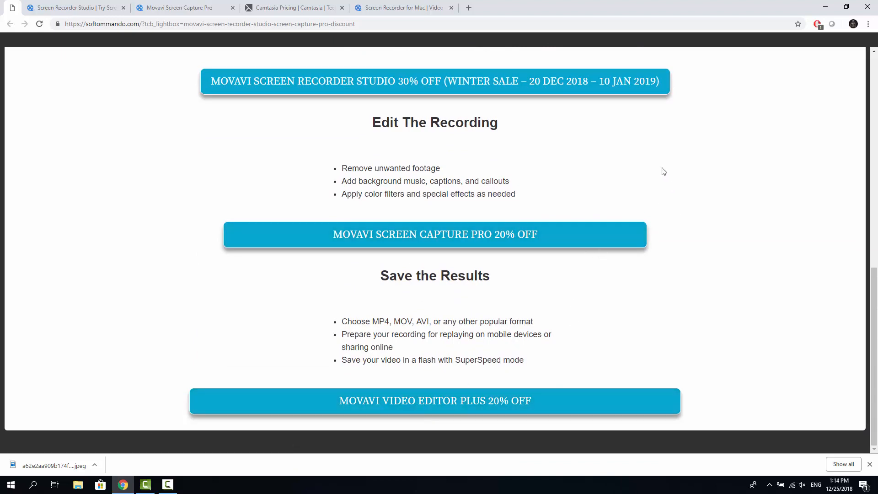
scroll(664, 171, up, 10)
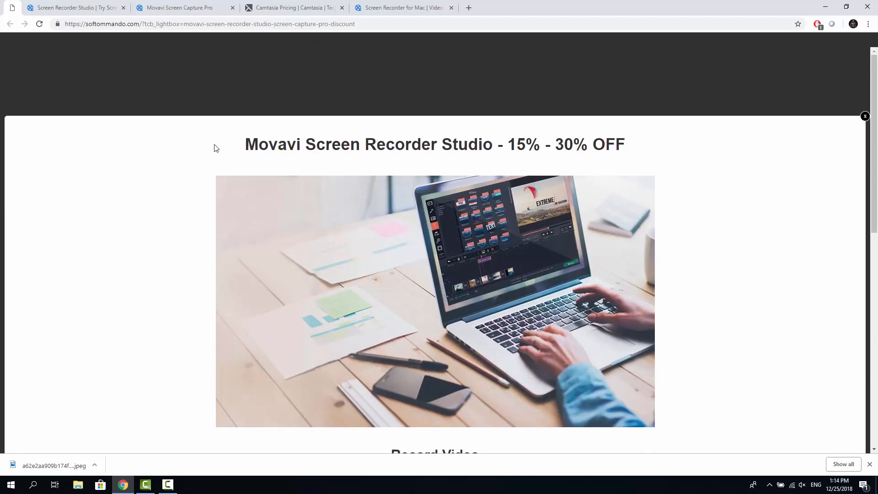
- Download the free Windows trial of Movavi Screen Recorder Studio from its product page
click(71, 8)
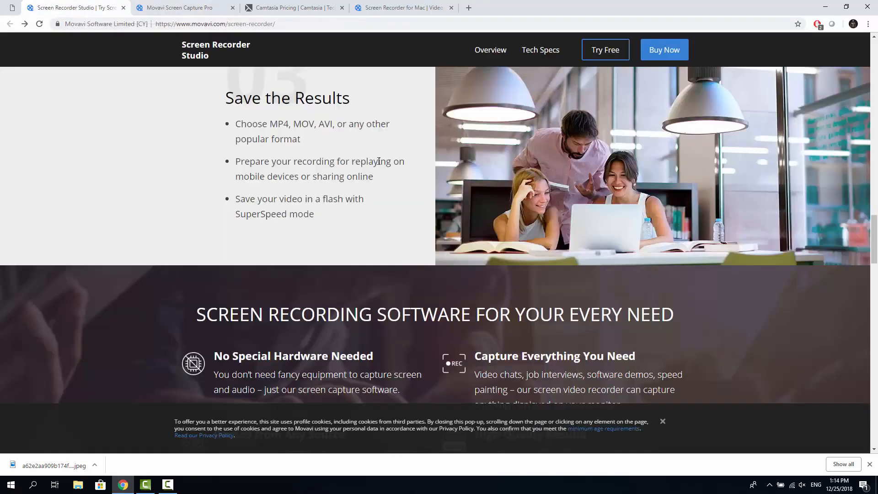
scroll(431, 161, up, 2)
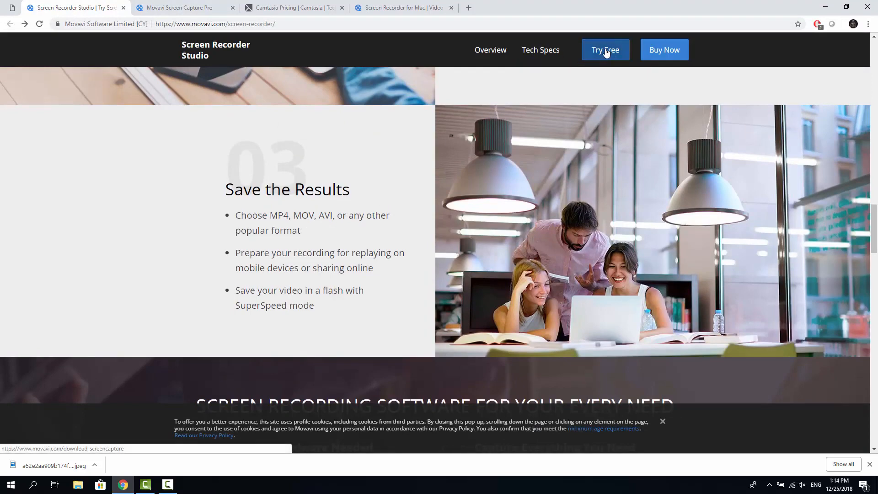
click(606, 51)
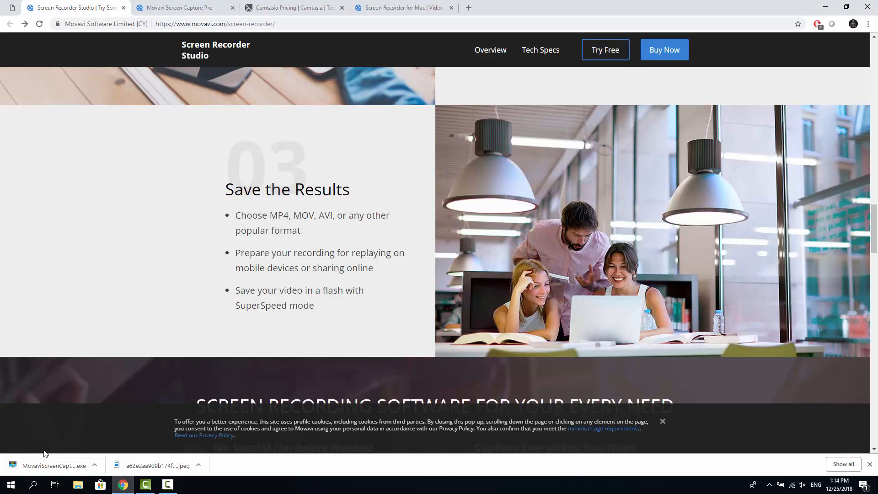
- Install Screen Recorder Studio from the downloaded file, accepting the License Agreement, and start the program
click(47, 467)
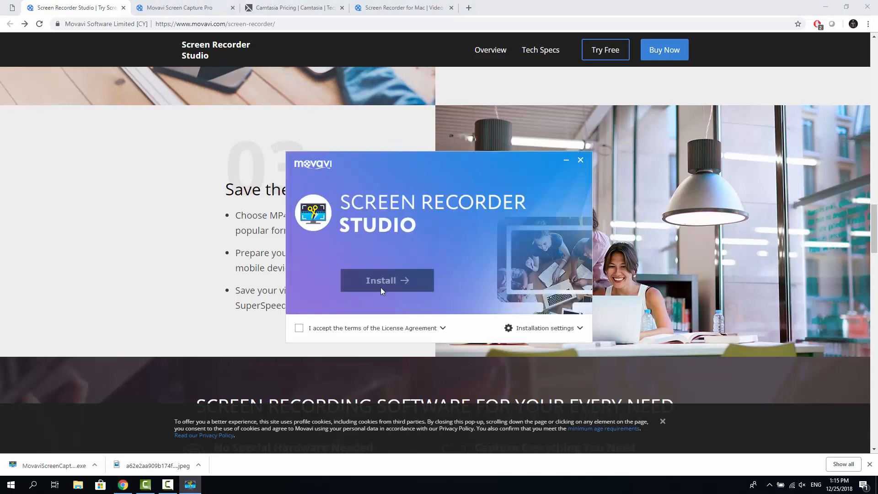
click(299, 328)
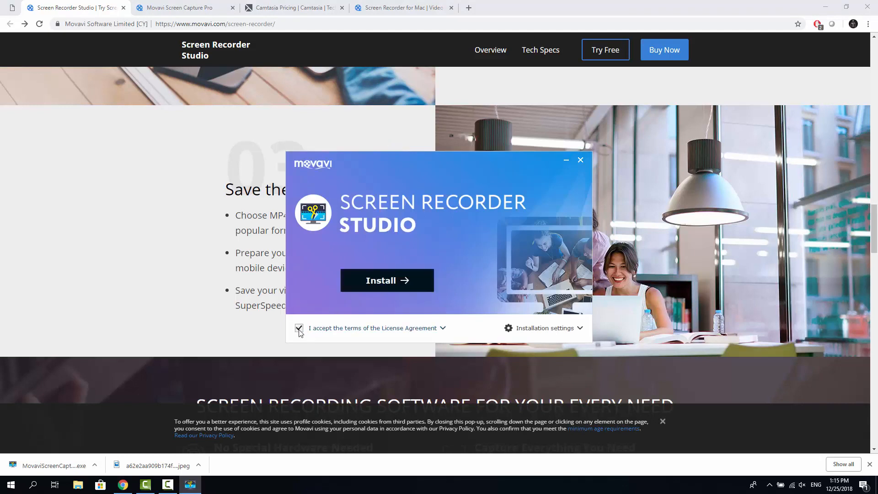
click(406, 281)
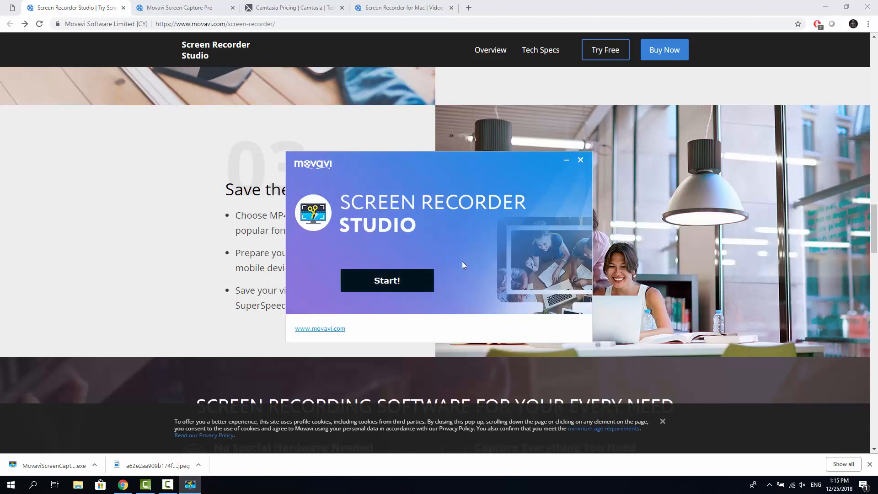
click(396, 282)
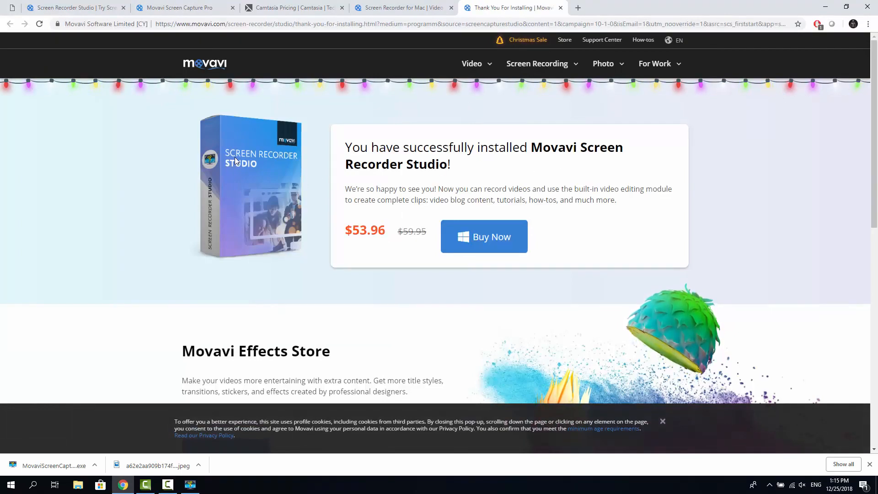
- Minimize the browser and open the screen recording module of Movavi Screen Recorder Studio 10
click(828, 6)
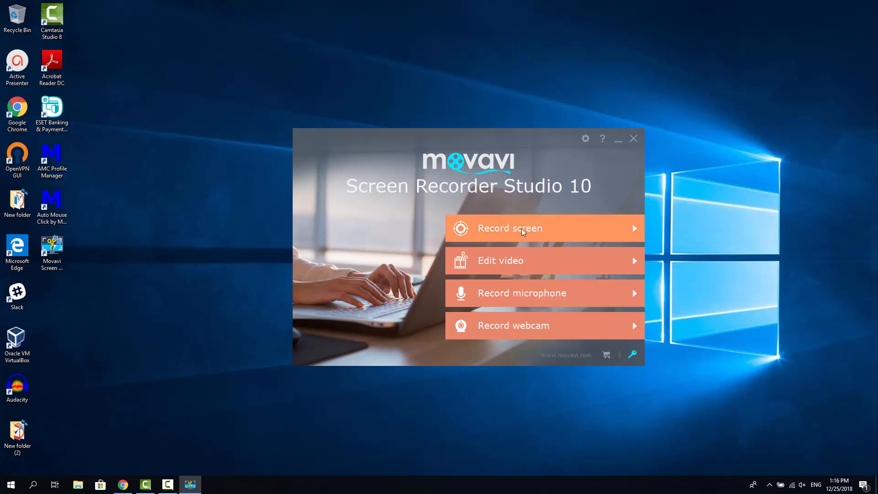
click(540, 231)
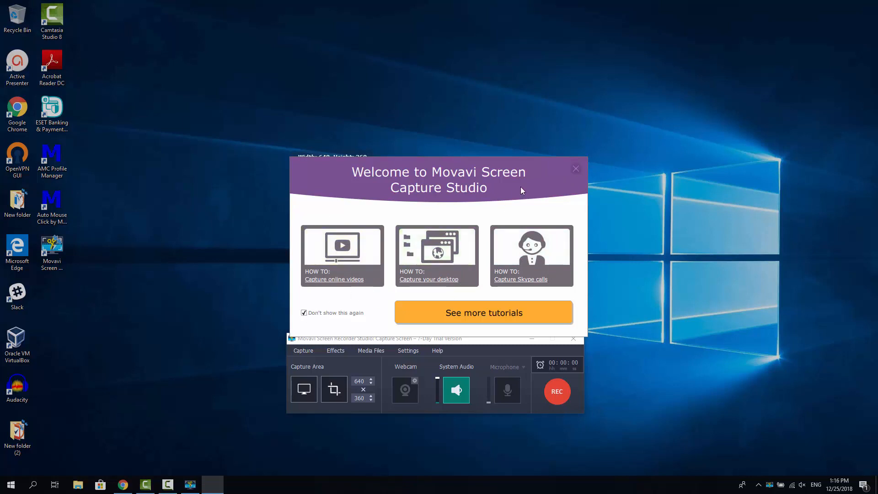
- Close the welcome window and resize the capture frame, first to 1150 × 618 and finally to the full 1920 × 1080 screen
click(575, 168)
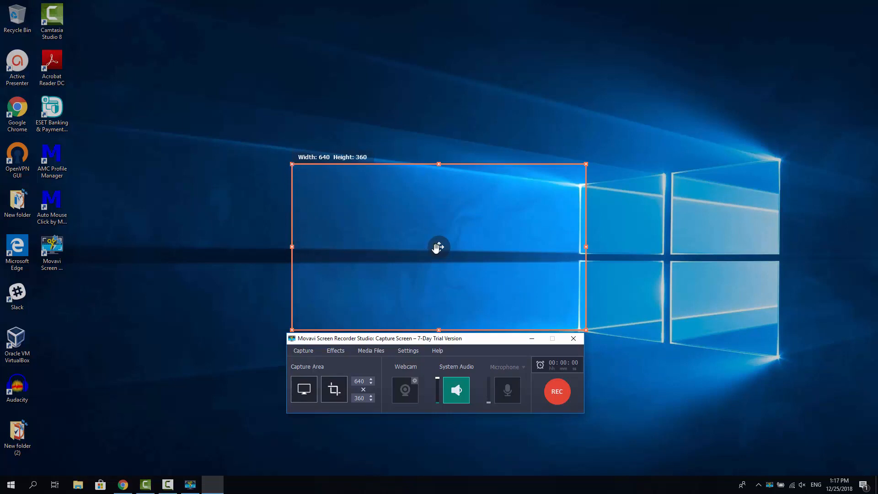
drag(439, 247, 505, 205)
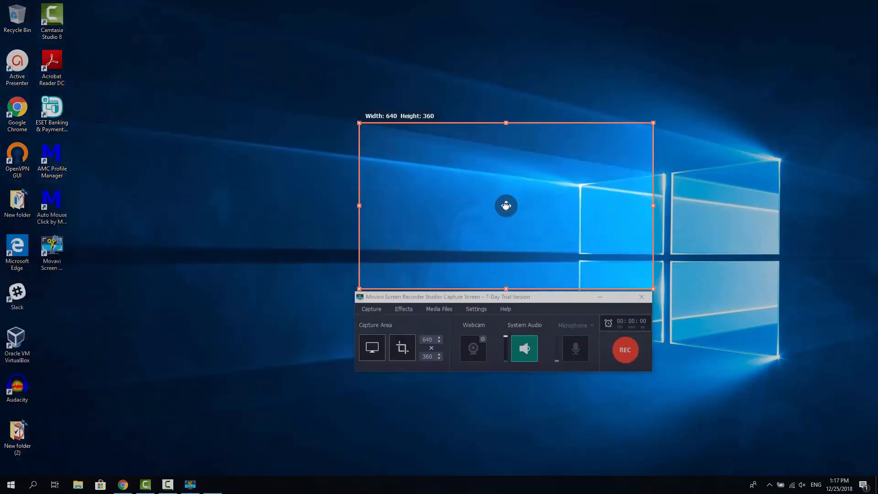
drag(359, 123, 213, 53)
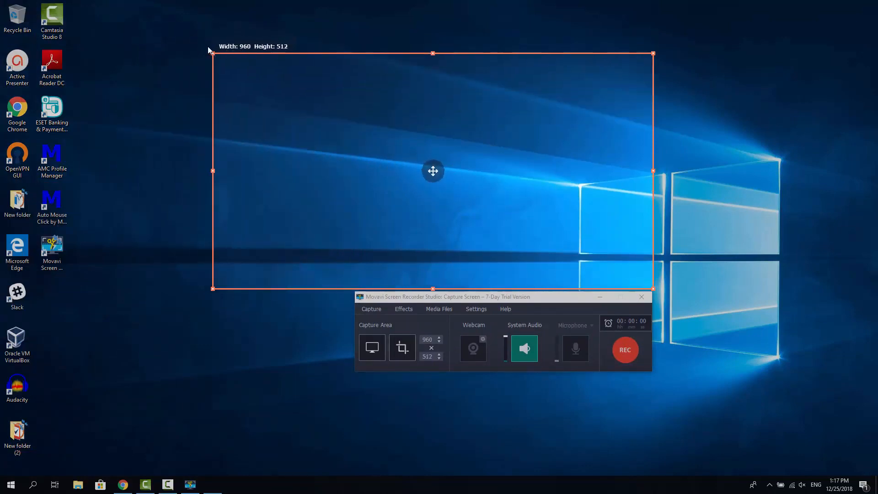
drag(213, 289, 126, 336)
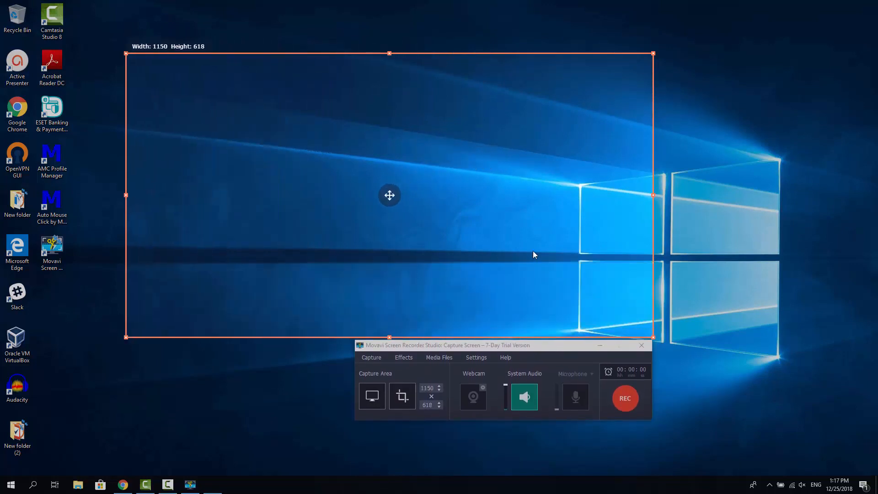
click(374, 396)
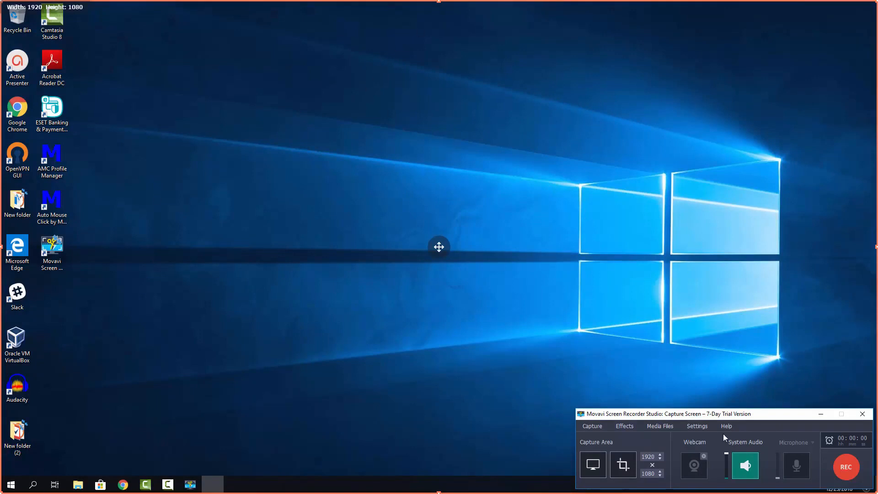
- Try to draw a custom capture area on the desktop instead of the full screen
click(622, 465)
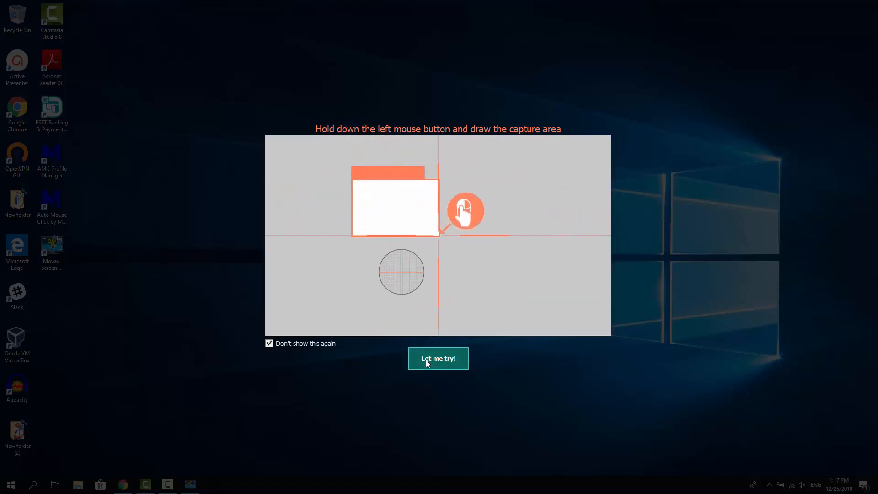
click(426, 359)
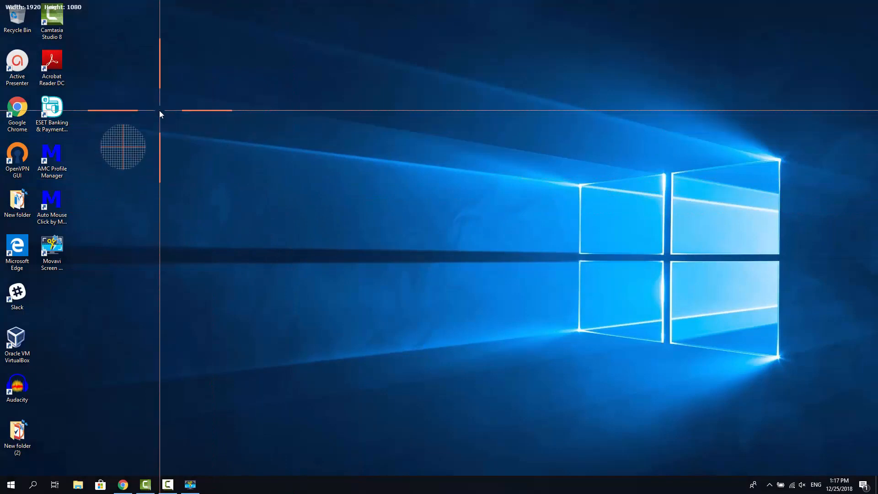
click(157, 111)
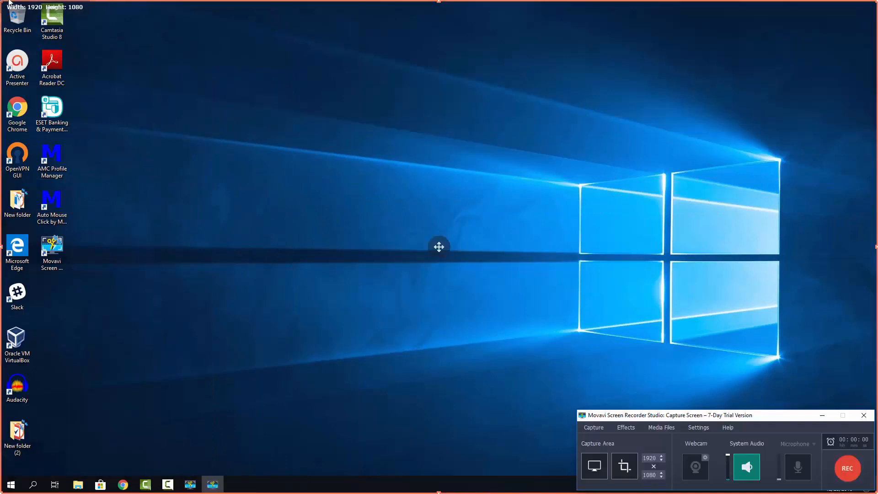
drag(1, 1, 548, 279)
drag(720, 388, 599, 284)
- Switch to Chrome and make a short full-screen recording of its Movavi page, accepting the trial restrictions
mouse_move(125, 484)
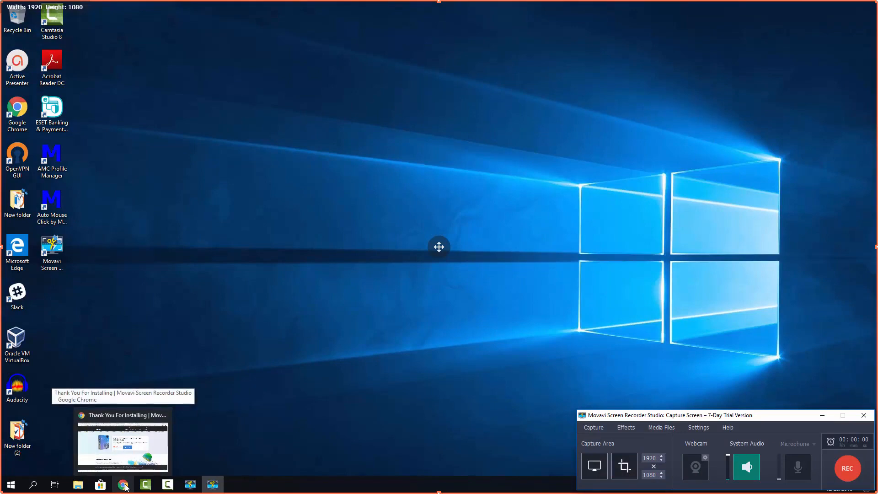
click(124, 485)
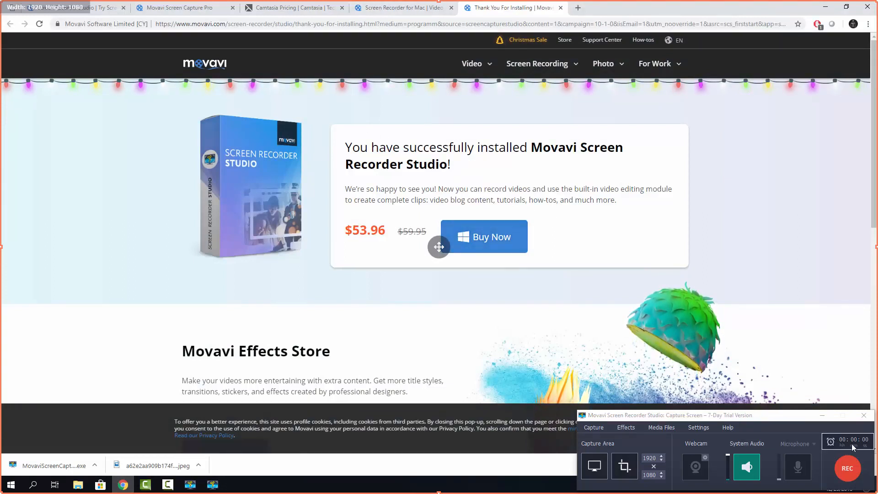
click(851, 471)
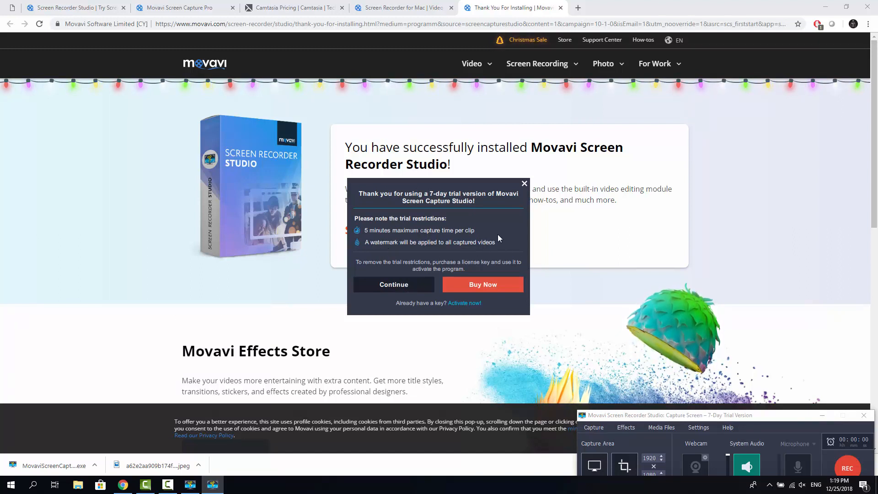
click(396, 286)
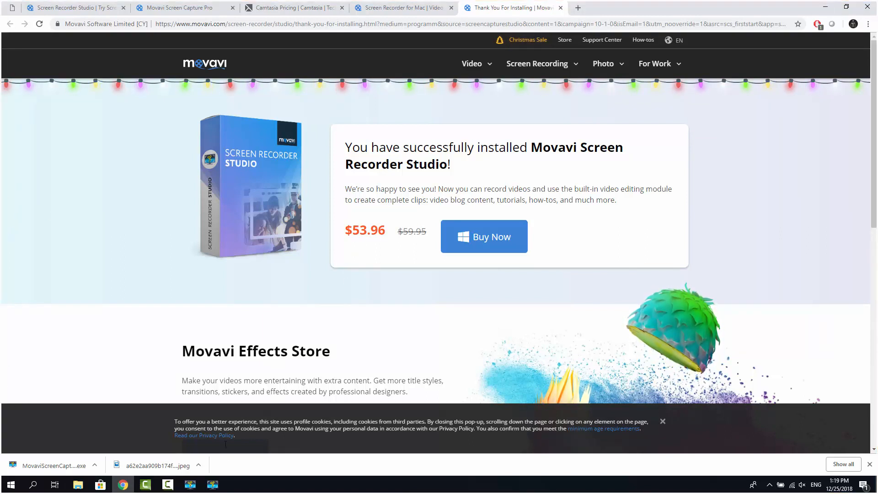
click(216, 488)
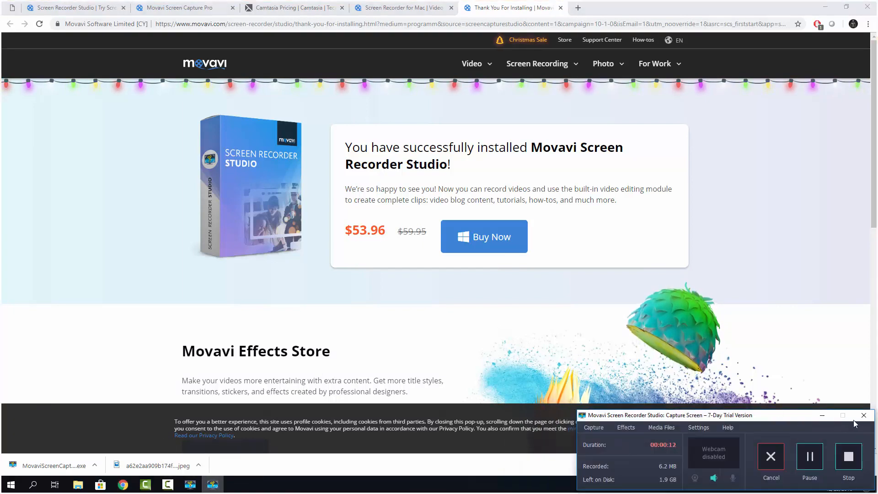
click(849, 459)
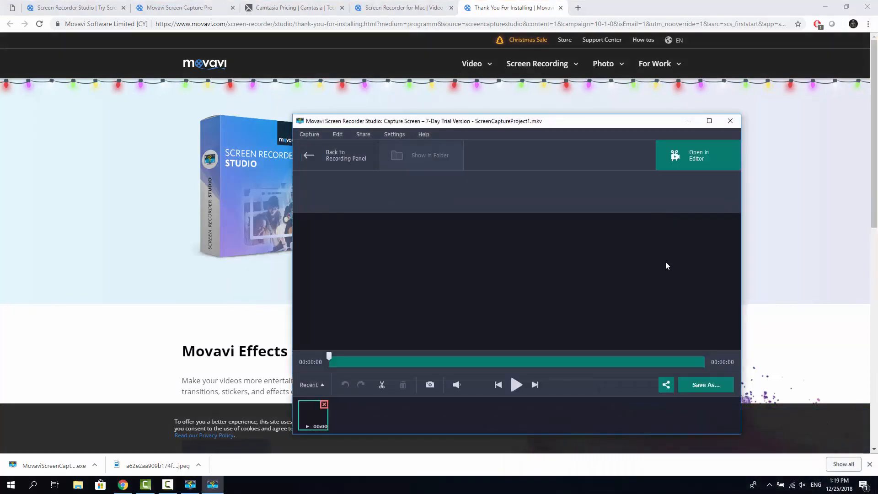
- Preview the recorded clip and examine the video, audio and device formats offered for saving it, without saving
click(517, 387)
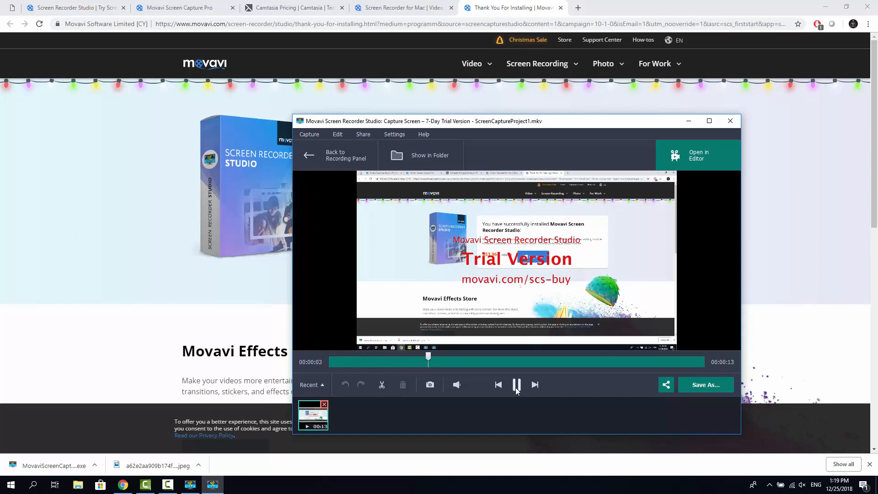
click(517, 388)
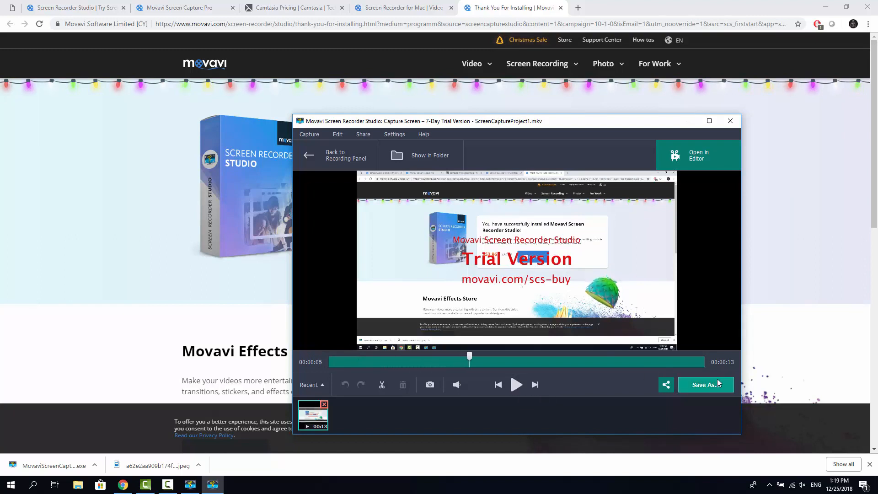
click(715, 385)
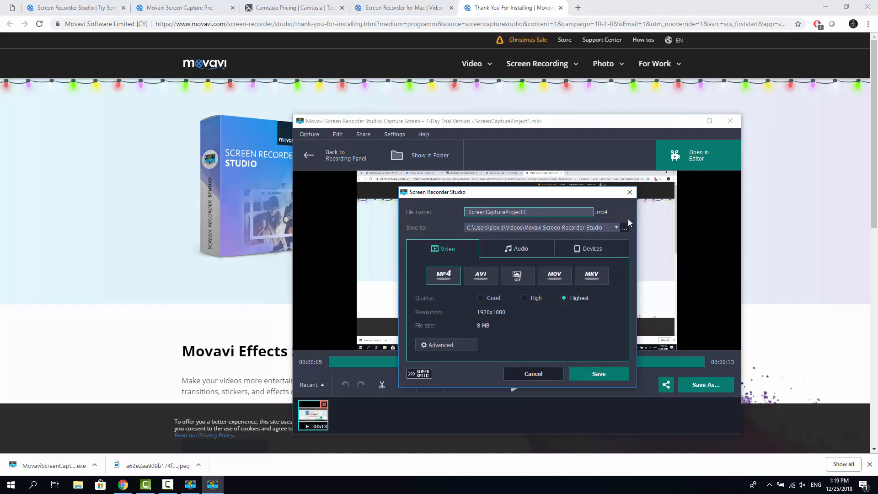
click(519, 250)
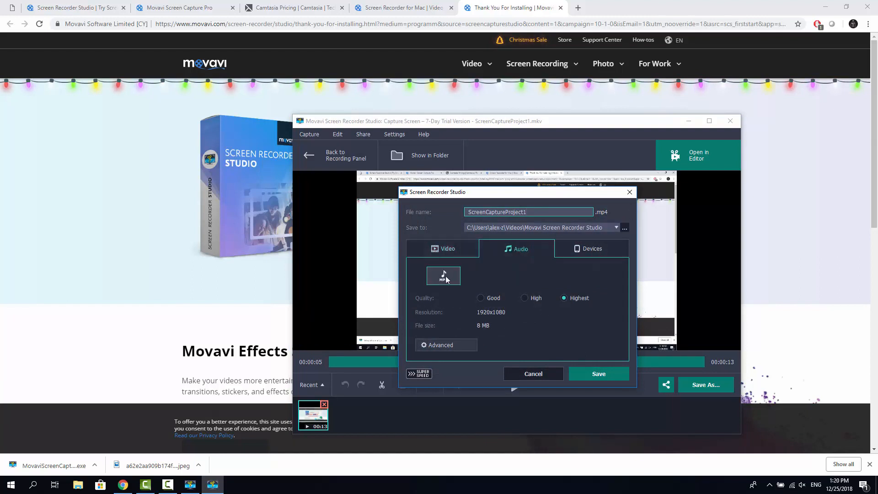
click(594, 248)
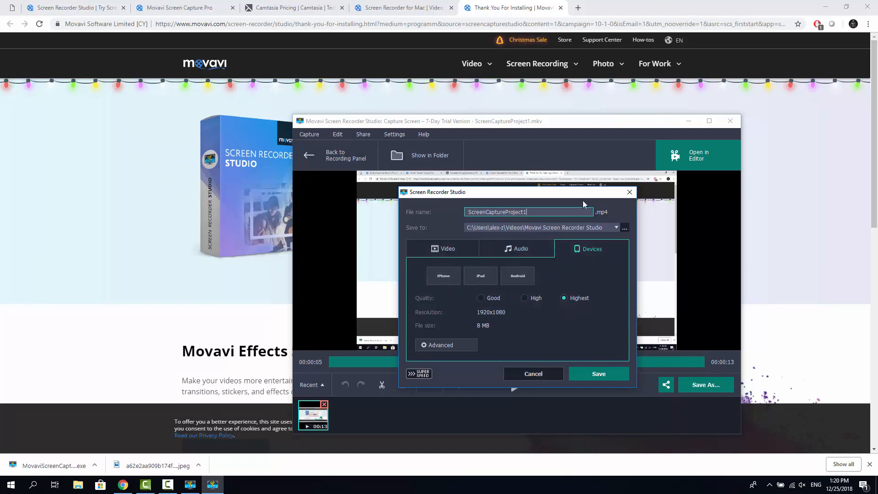
click(630, 192)
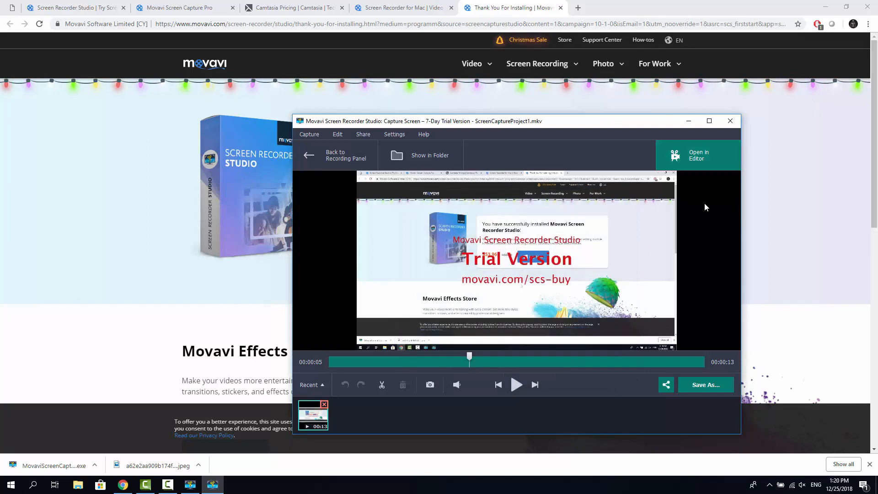
- Open the recording in the video editor, maximize the editor window and dismiss the introductory tutorial
click(710, 163)
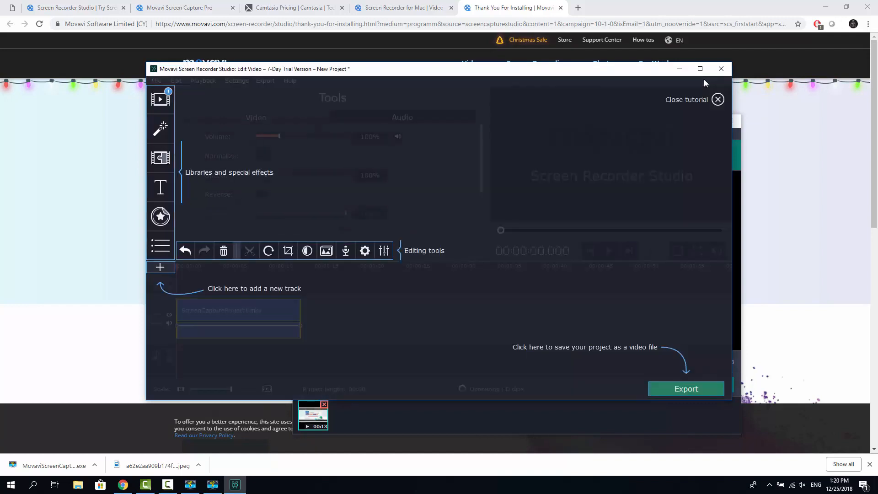
click(700, 69)
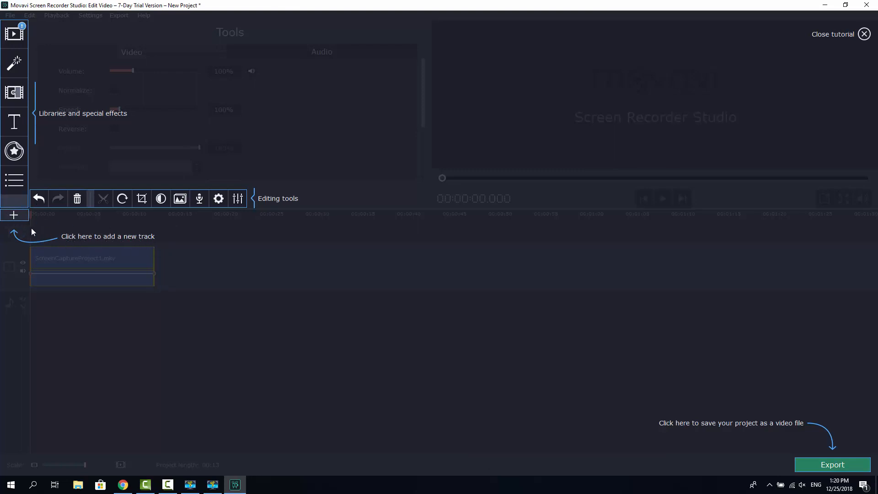
click(14, 216)
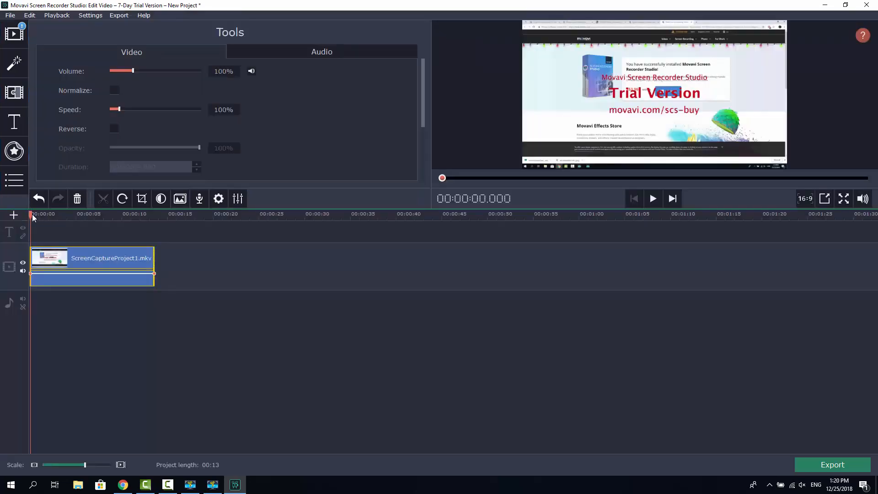
- Scrub back and forth through the ScreenCaptureProject1.mkv clip, leaving the playhead at about 6 seconds
drag(33, 217, 74, 211)
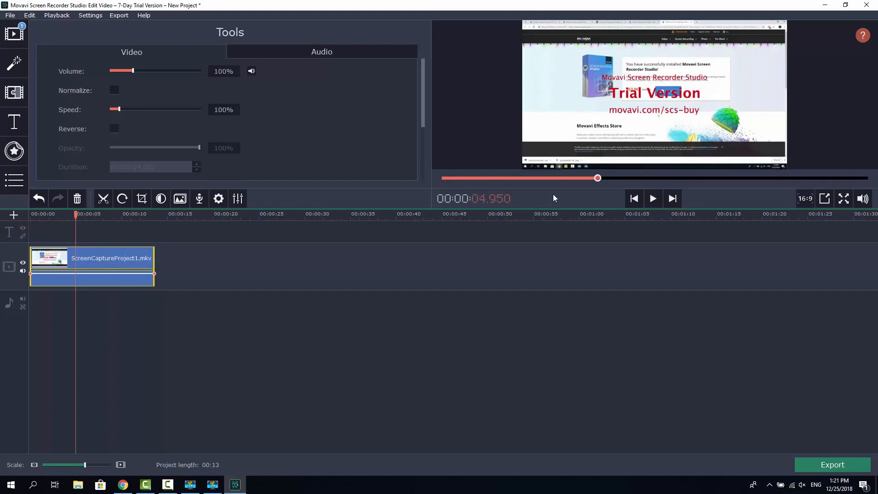
drag(602, 179, 764, 178)
drag(123, 214, 94, 216)
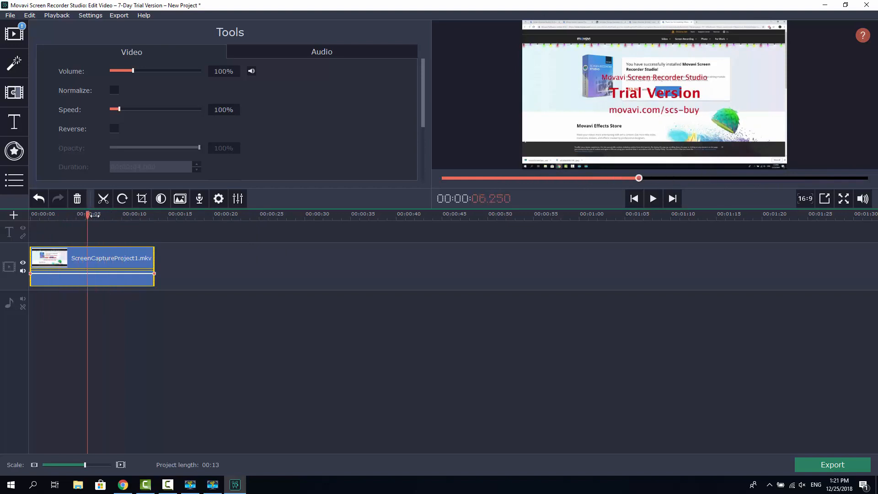
- Examine the project's aspect ratio choices and view the preview in full screen and in a detached window
click(808, 203)
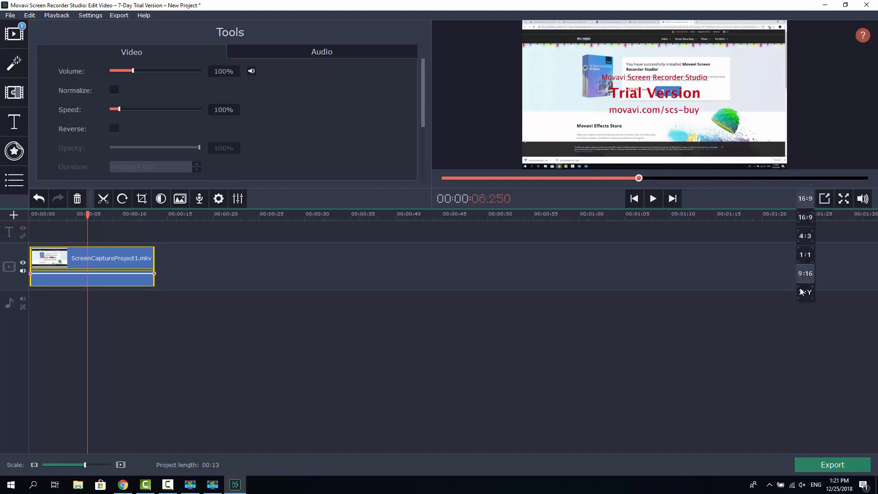
click(805, 202)
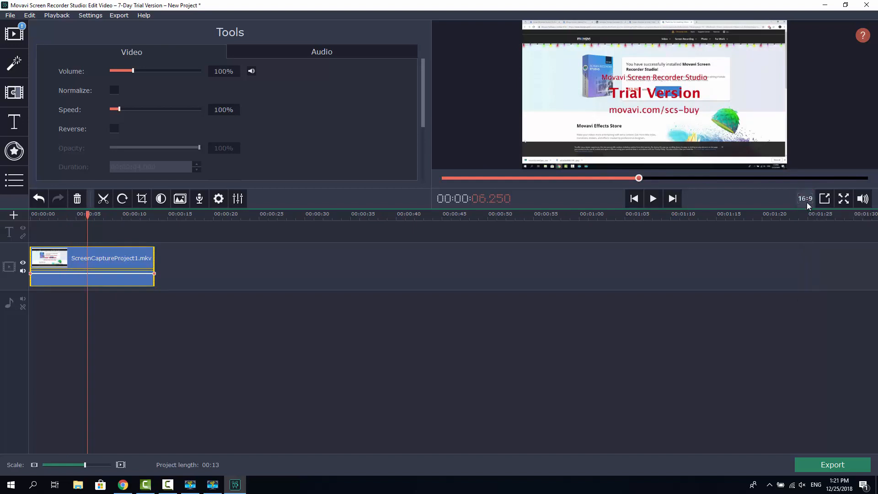
click(807, 204)
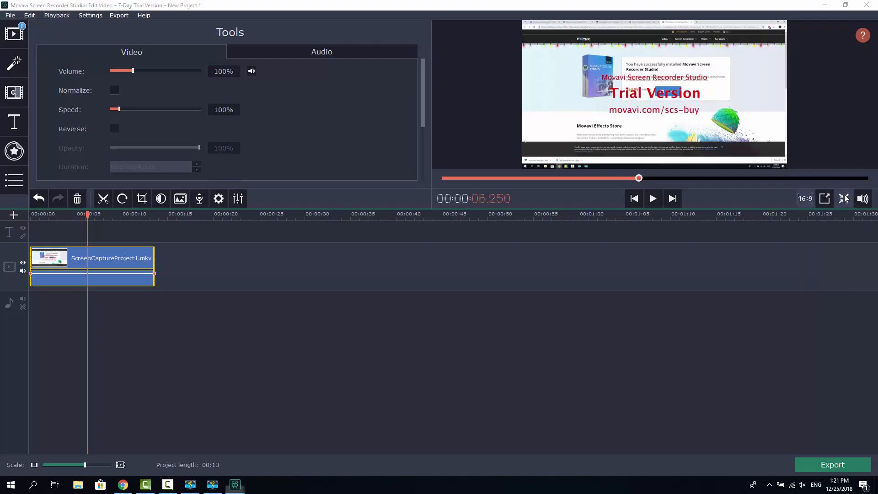
click(843, 199)
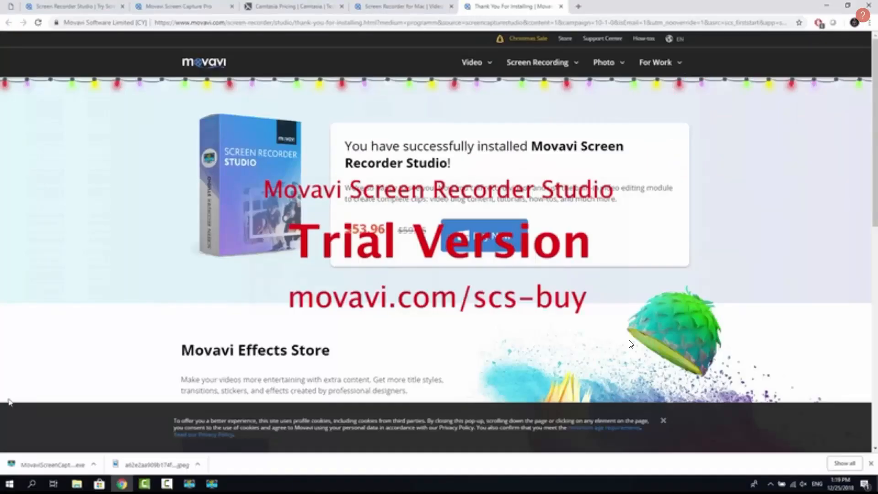
key(Escape)
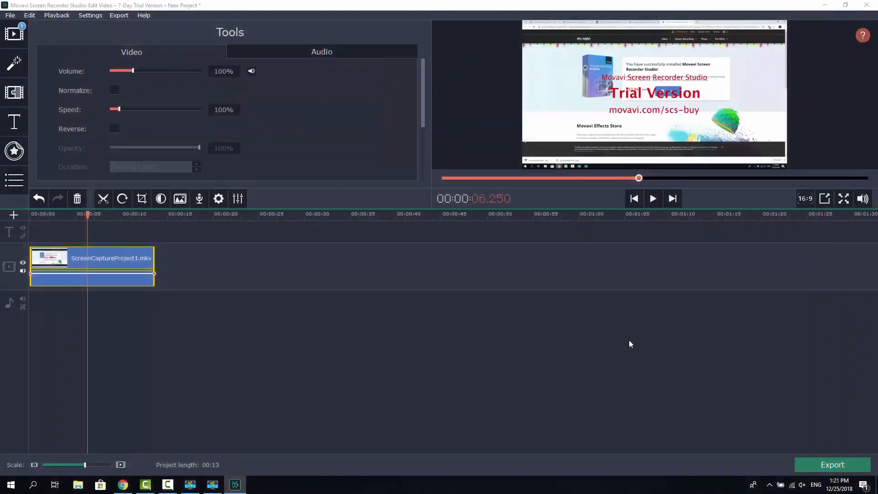
click(825, 199)
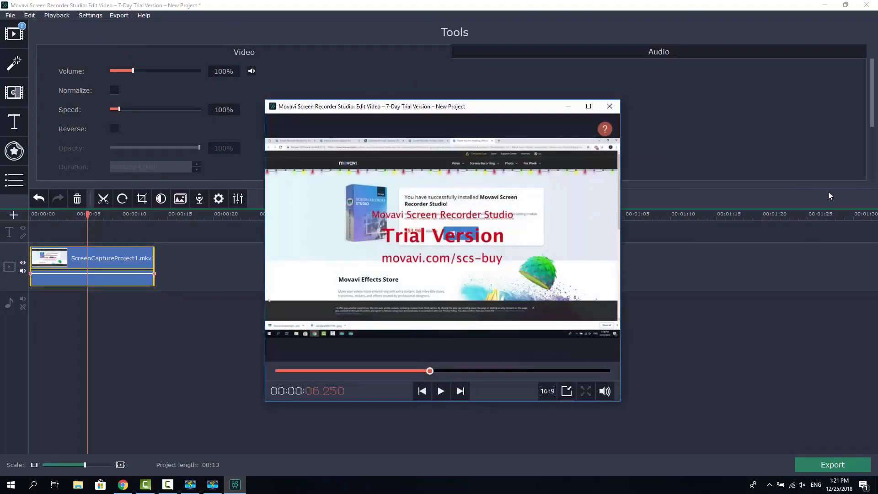
click(609, 106)
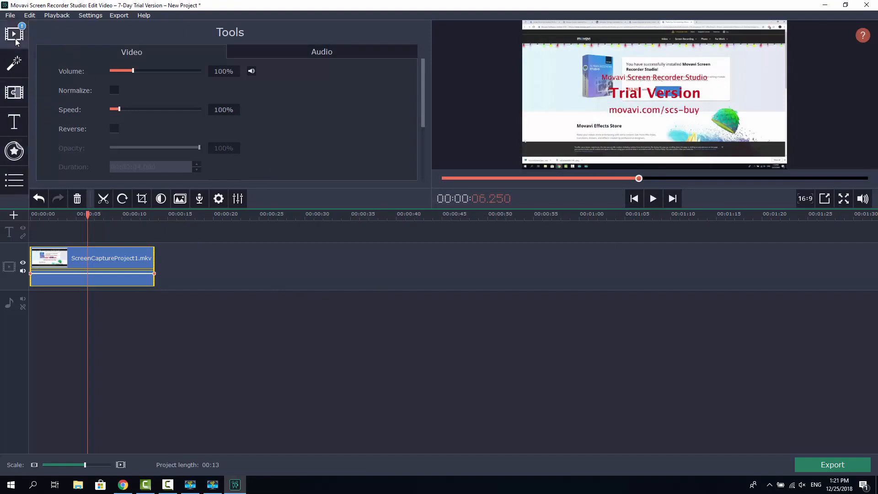
- Apply the Camera shake filter to the ScreenCaptureProject1.mkv clip and play the clip from the start
click(12, 66)
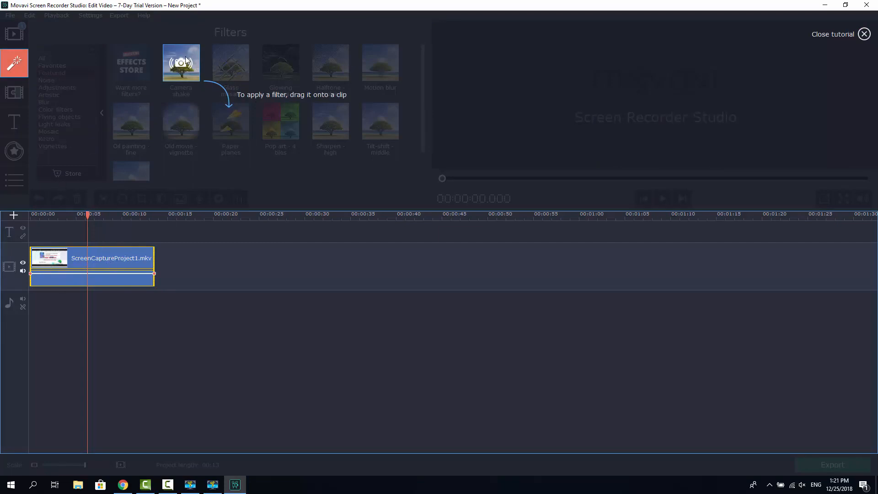
click(228, 129)
drag(181, 63, 48, 255)
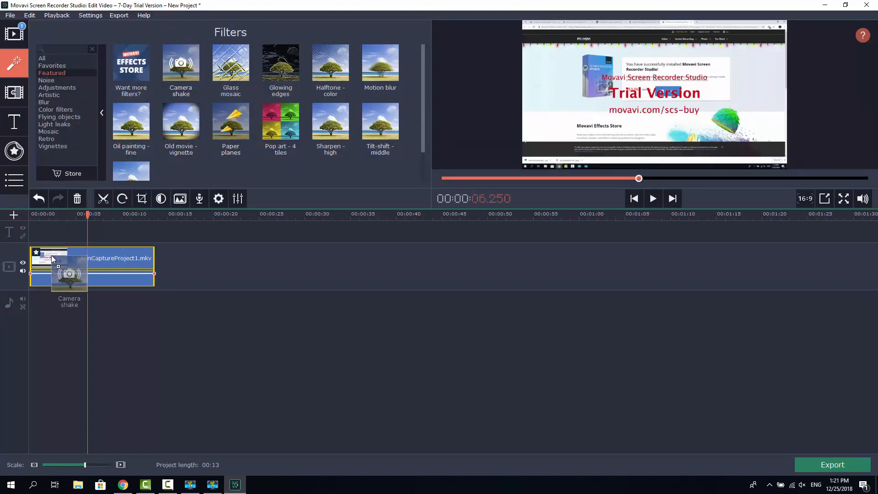
drag(88, 216, 30, 215)
click(654, 200)
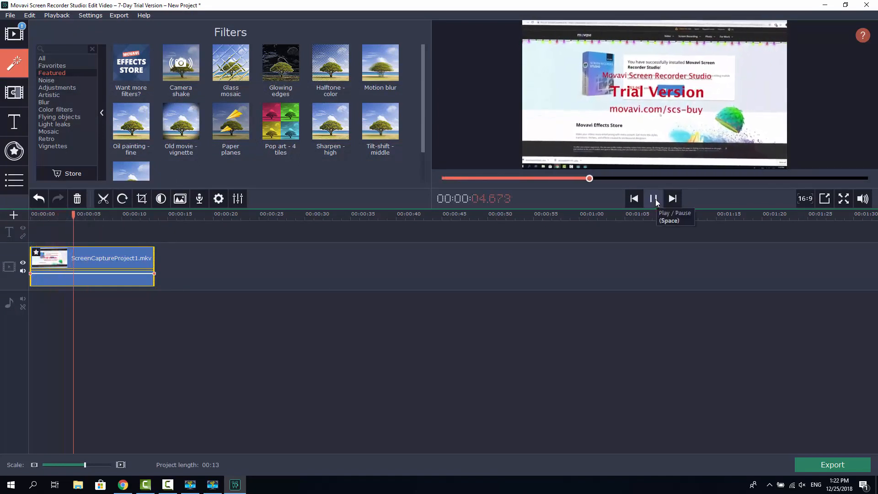
- Pause playback and remove the Camera shake filter from the ScreenCaptureProject1.mkv clip
click(654, 199)
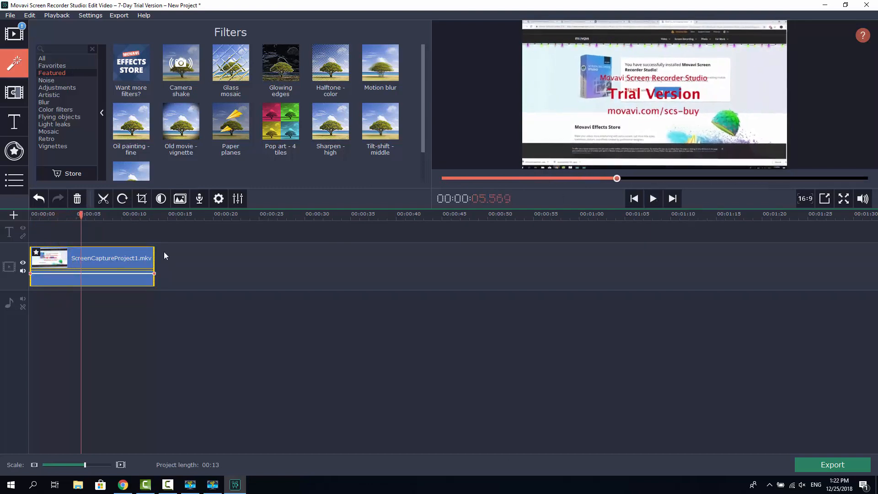
right_click(38, 252)
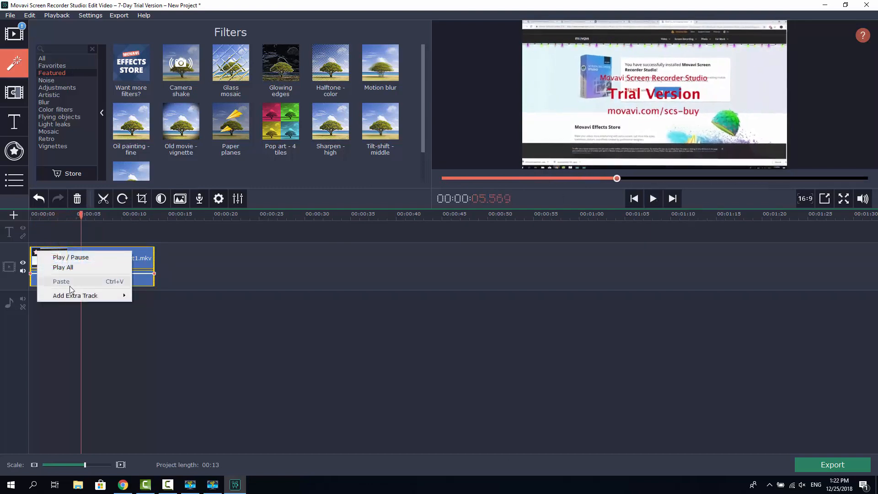
click(37, 254)
click(37, 254)
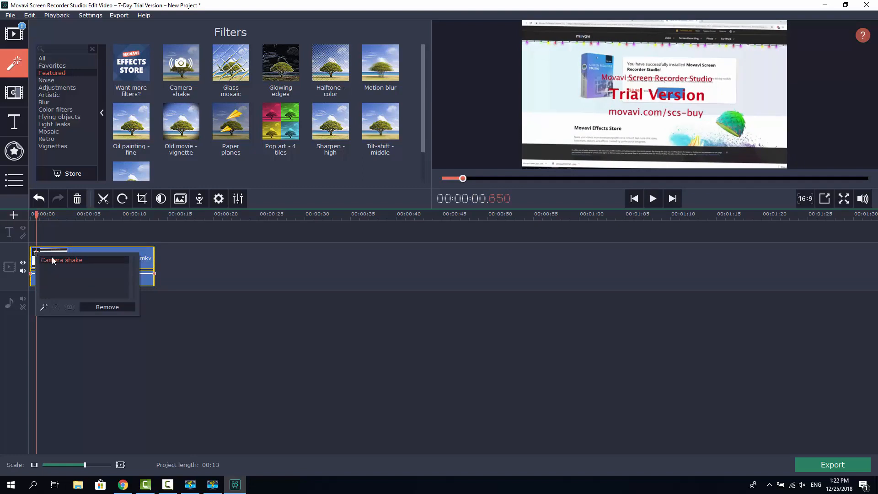
click(107, 307)
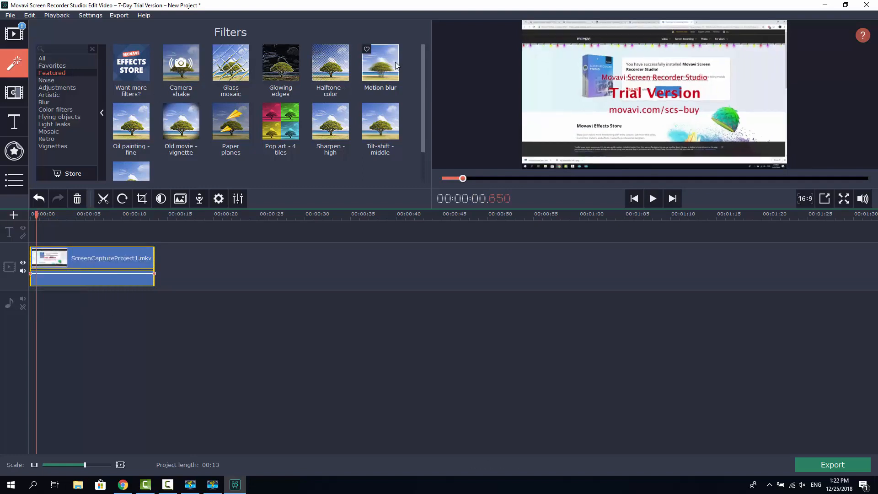
- Apply the Blur - intense filter to the ScreenCaptureProject1.mkv clip and play a few seconds of it
scroll(350, 130, down, 1)
scroll(350, 131, up, 1)
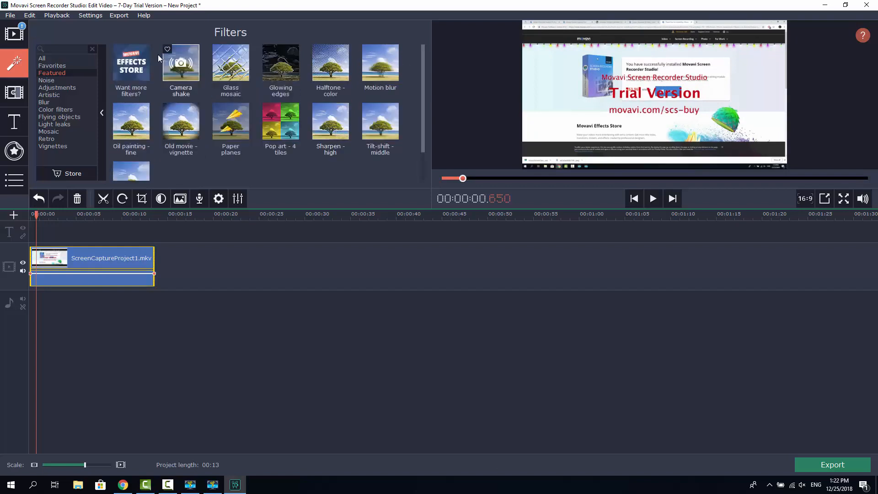
click(67, 104)
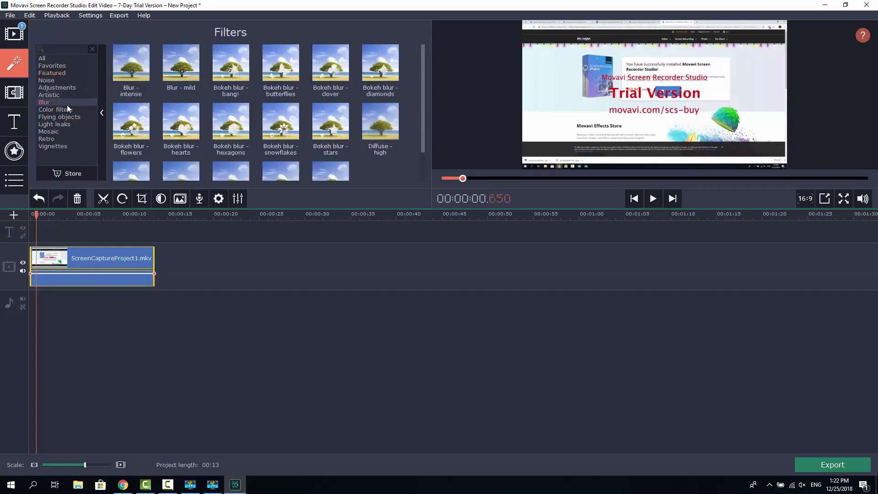
drag(137, 69, 52, 257)
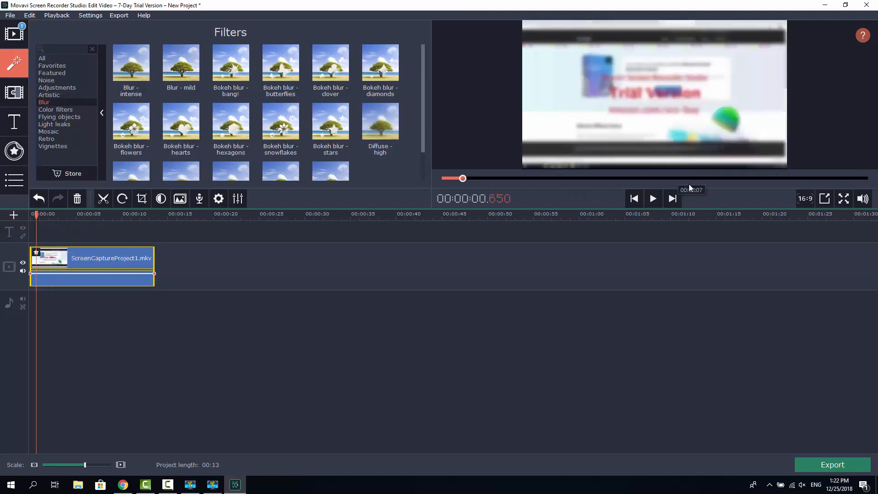
click(652, 200)
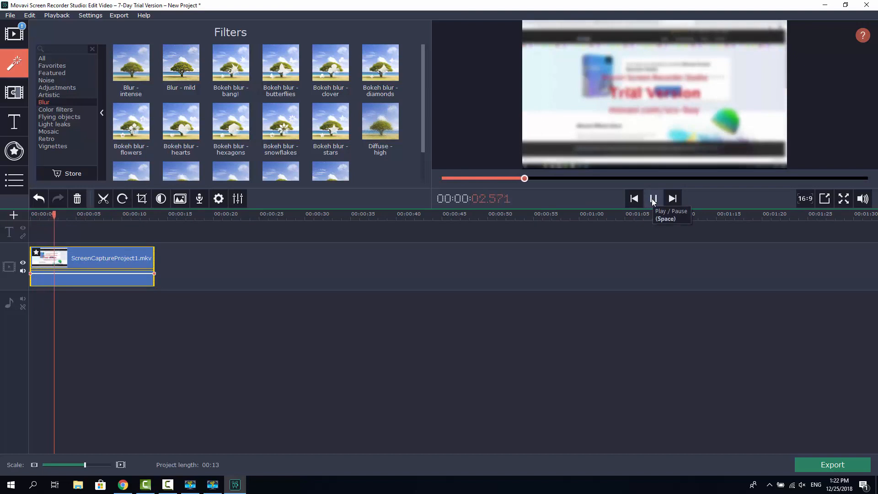
click(653, 200)
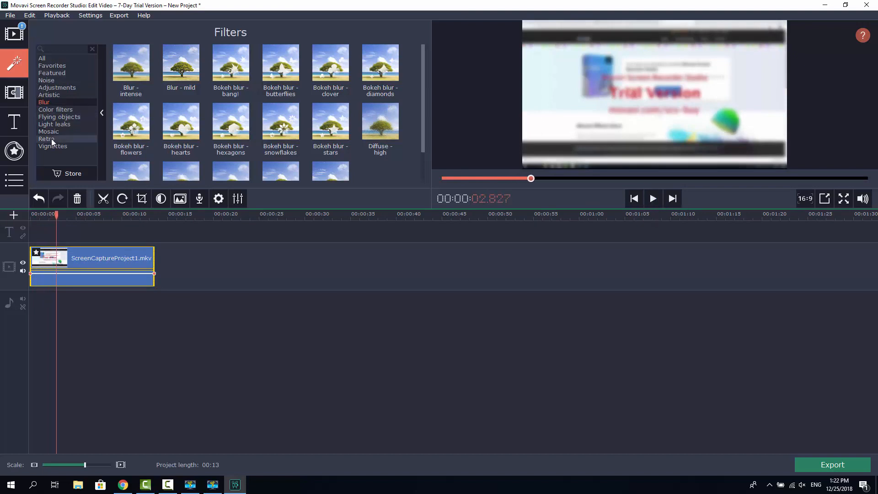
- View the Adjustments filters and remove the Blur - intense filter from the ScreenCaptureProject1.mkv clip
click(56, 87)
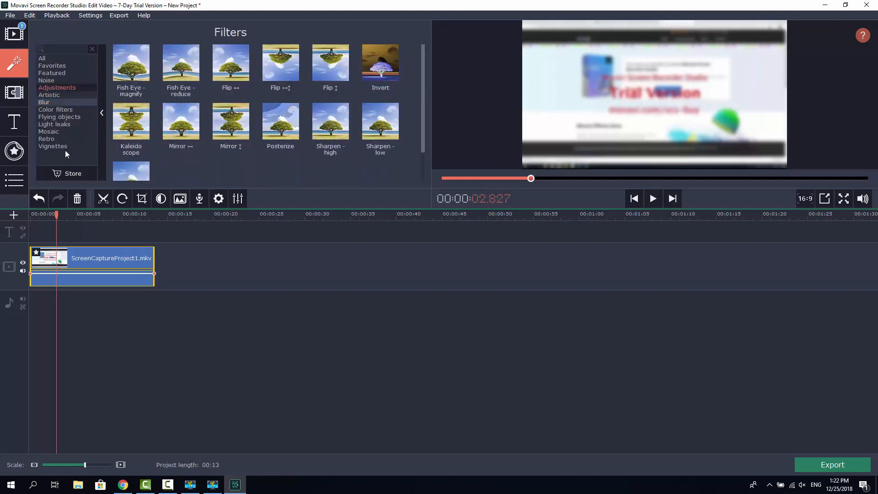
right_click(37, 253)
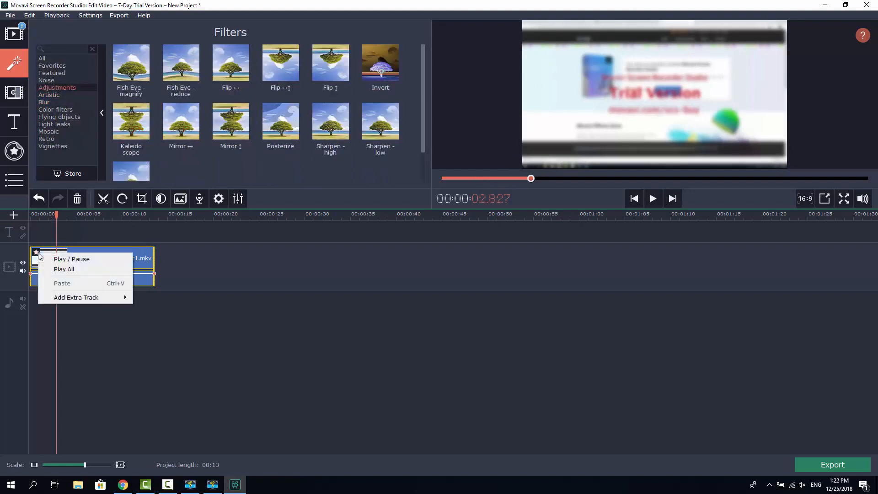
click(37, 253)
click(38, 253)
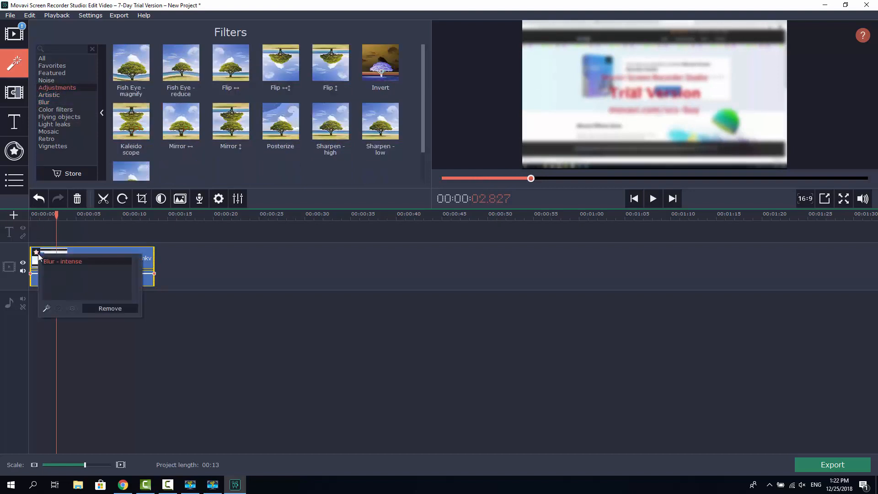
click(111, 309)
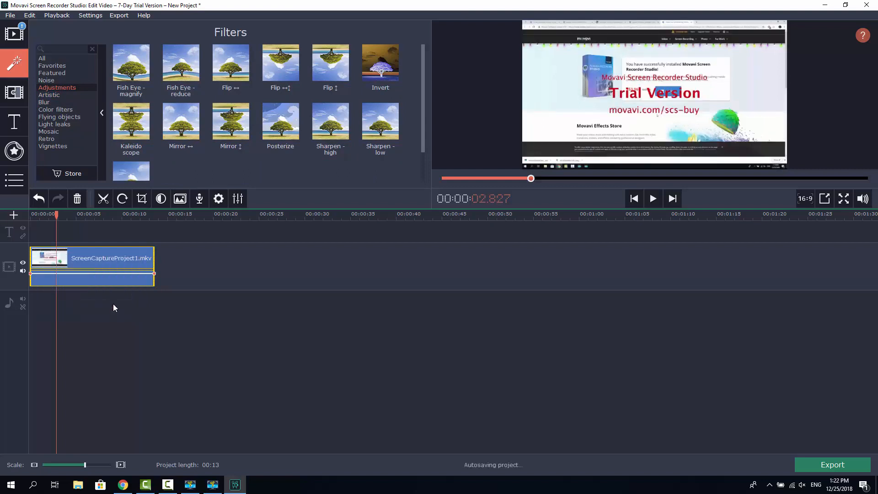
- View the featured transitions and titles, dismissing the tutorial shown for each collection
click(12, 96)
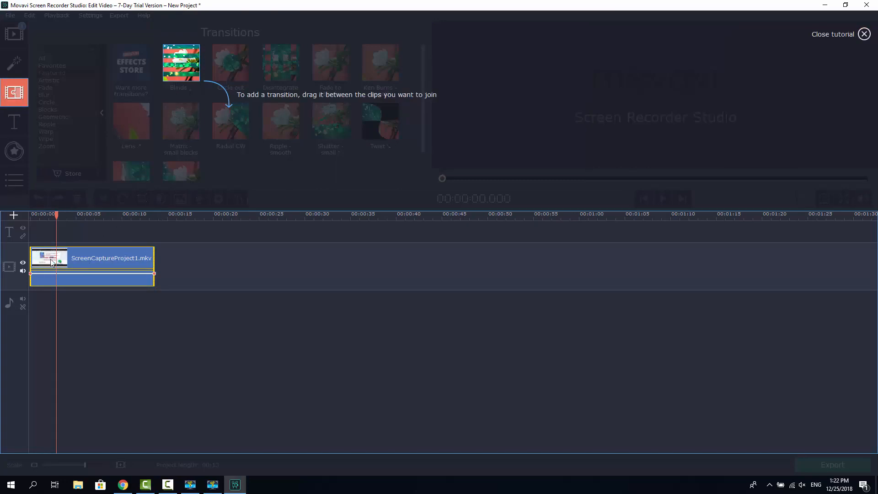
click(176, 249)
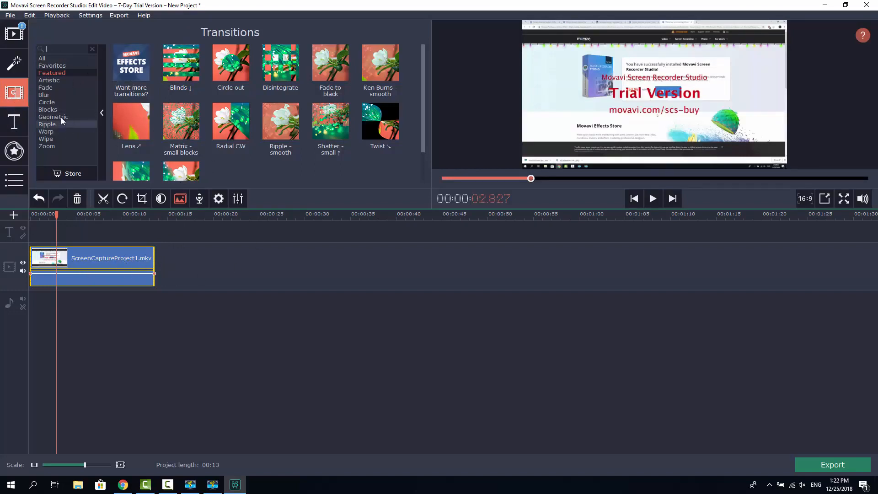
click(15, 121)
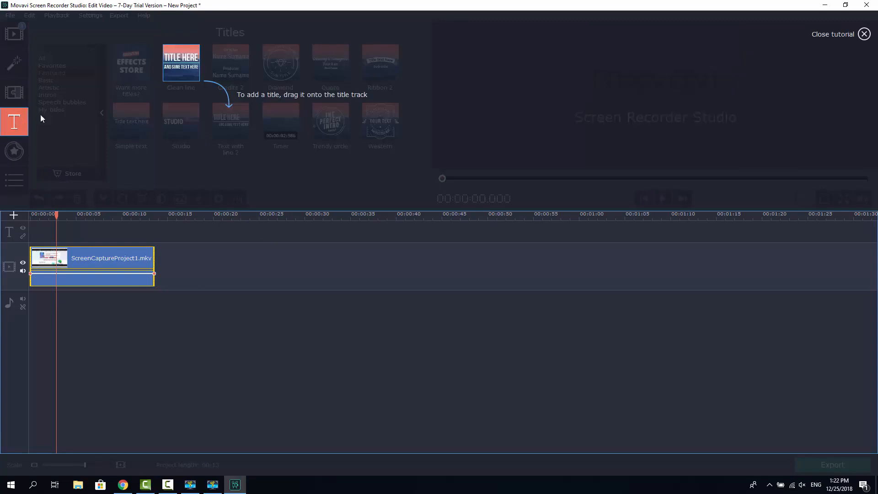
click(290, 72)
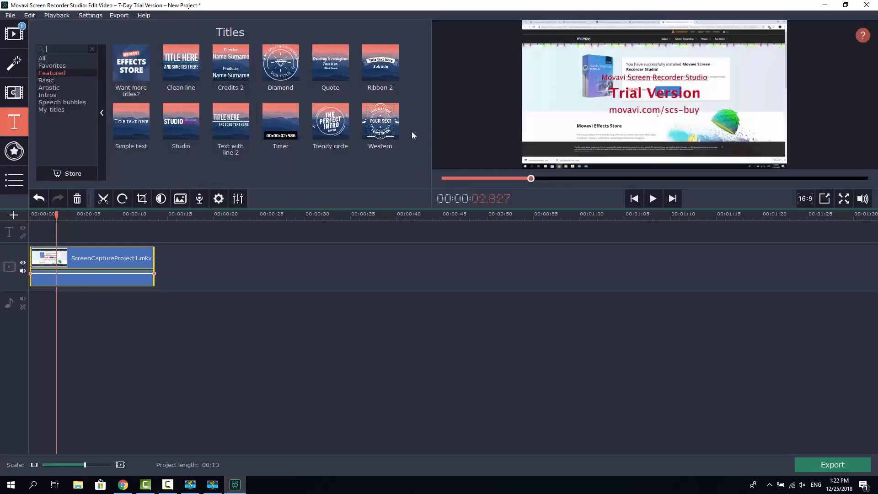
- Add the Western title to the title track right after the ScreenCaptureProject1.mkv clip and open it for editing
drag(386, 121, 99, 269)
drag(73, 263, 639, 73)
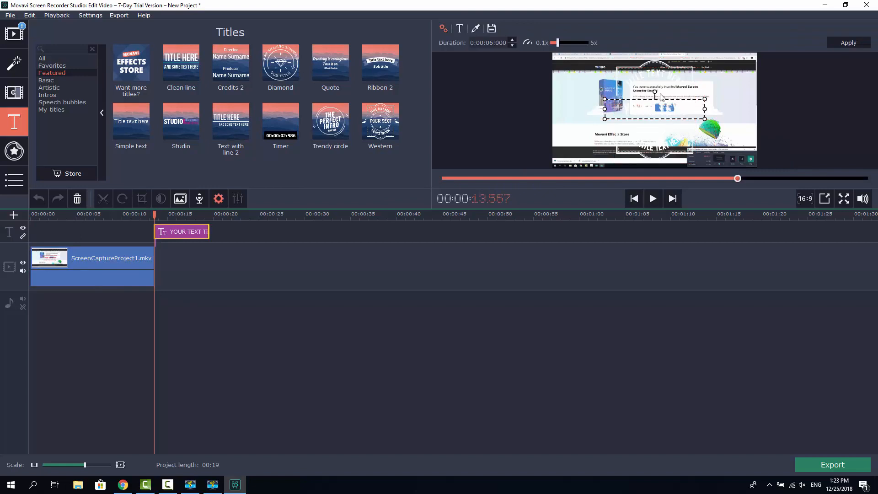
drag(651, 65, 669, 121)
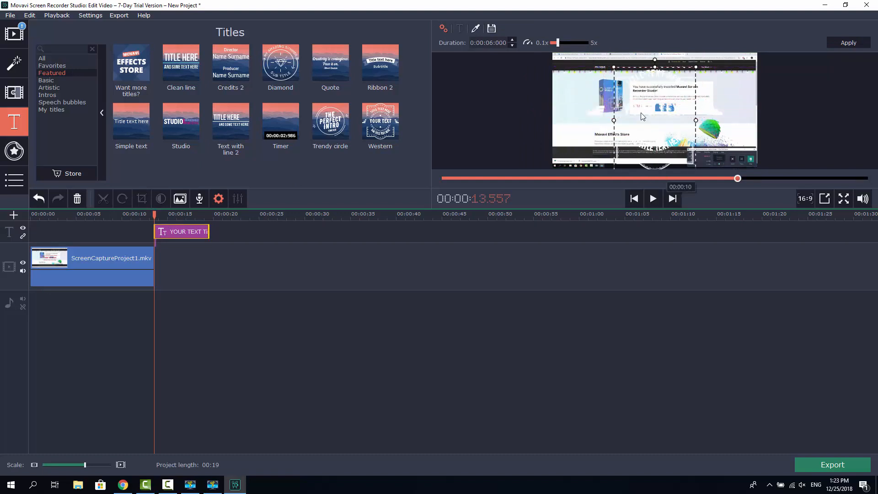
- Replace the middle text line of the Western title with guiugiugiug
click(646, 112)
double_click(646, 112)
click(645, 109)
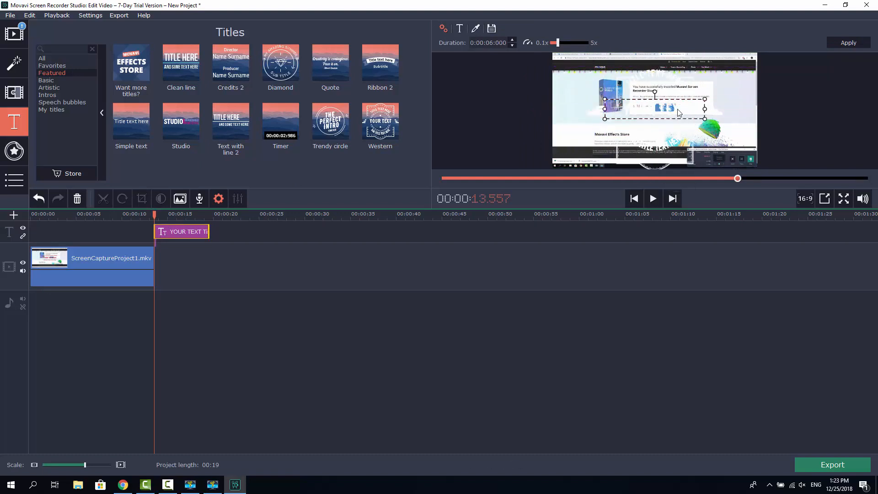
drag(677, 109, 621, 112)
text(hello world)
drag(614, 108, 687, 100)
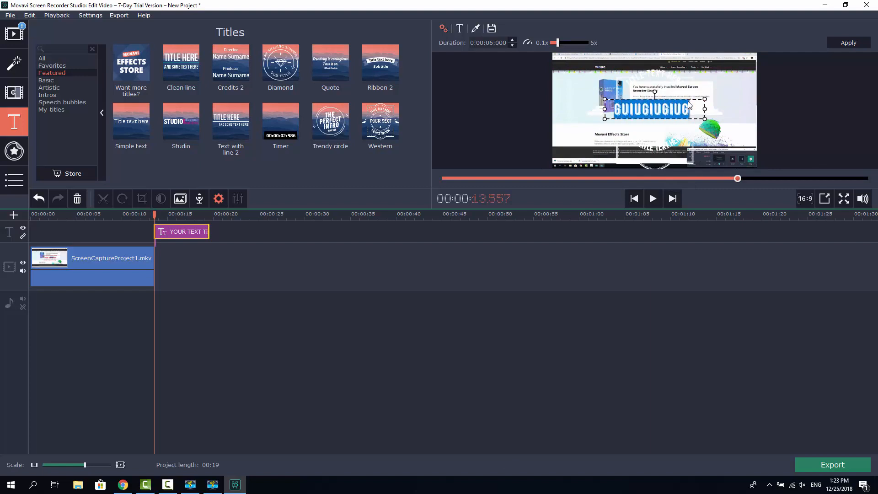
click(689, 101)
- Deselect the title's text boxes and delete the Western title from the title track
click(646, 95)
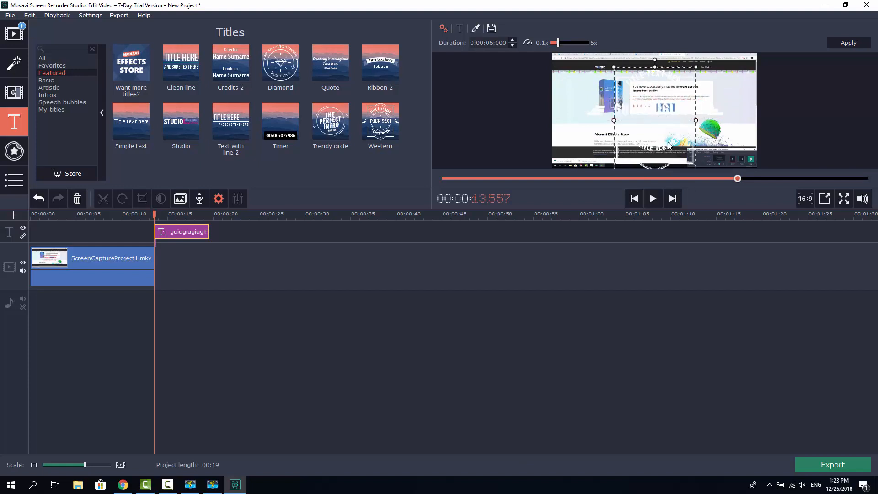
click(778, 103)
right_click(188, 238)
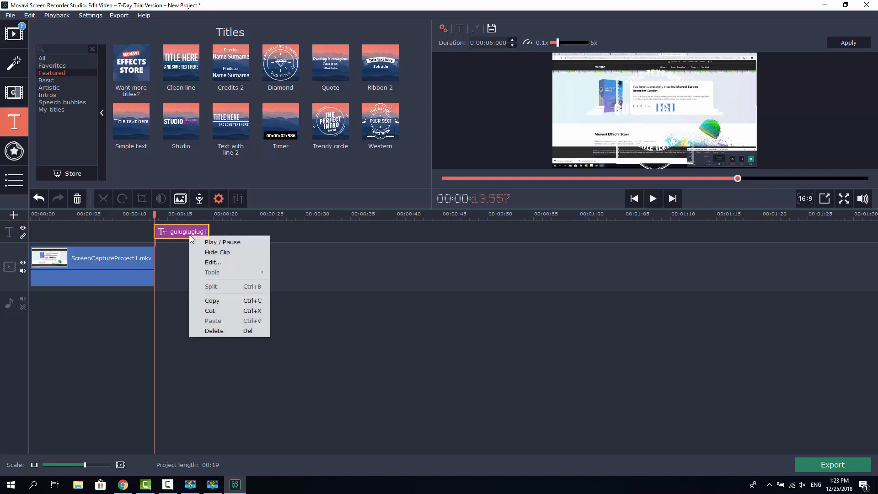
click(206, 331)
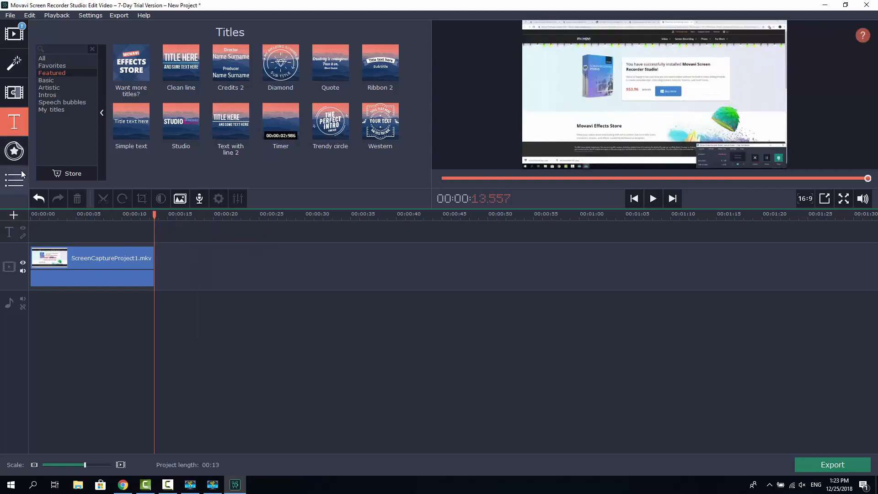
- Add the Sun 2 sticker to the title track at about 5 seconds and play that part of the project
click(14, 152)
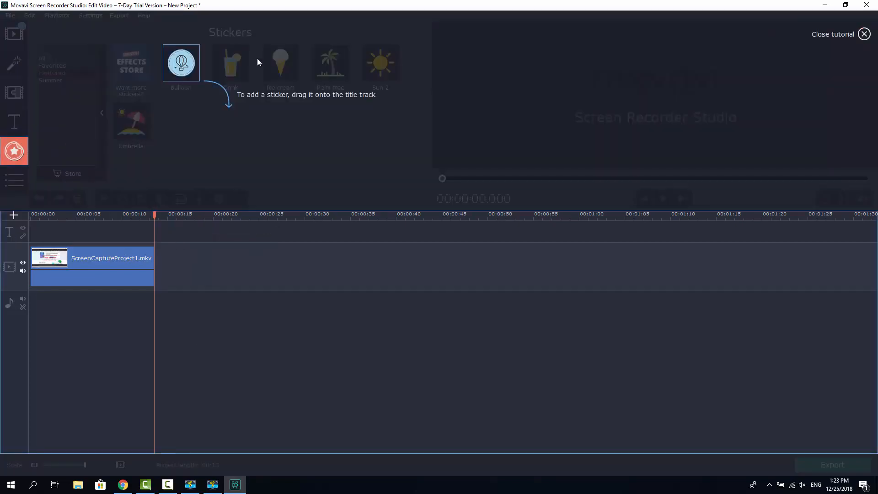
click(245, 148)
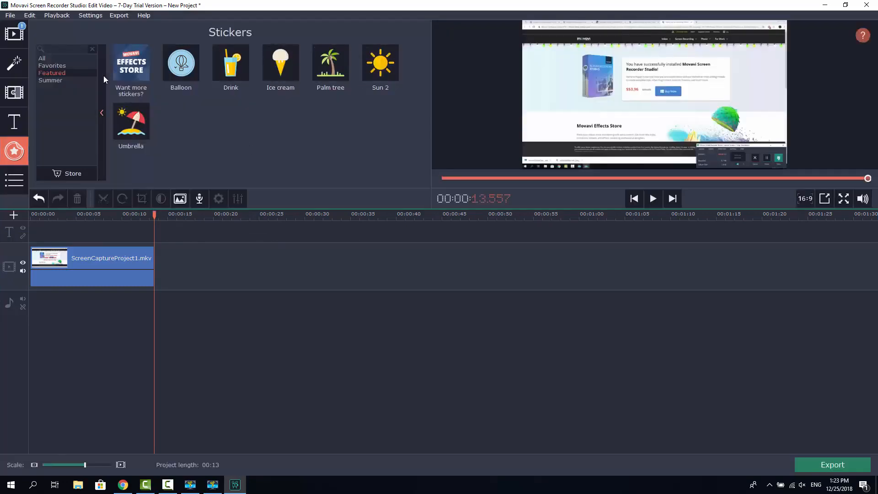
drag(380, 63, 68, 214)
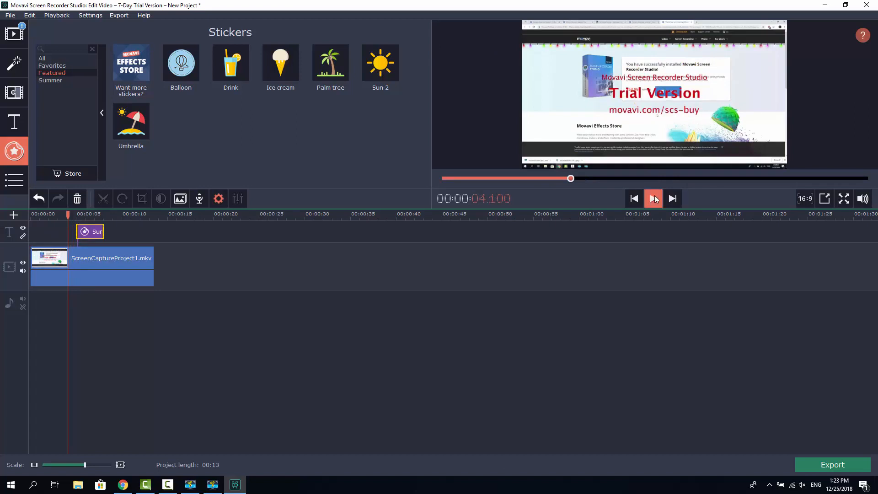
click(655, 199)
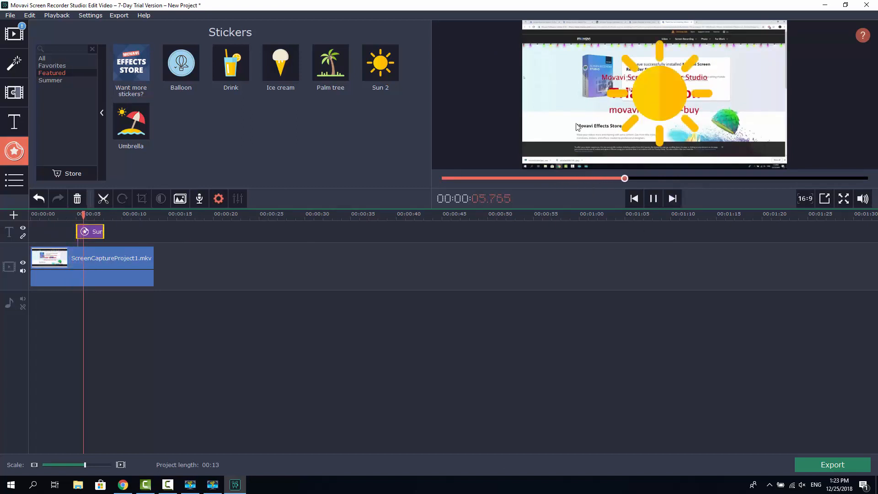
click(654, 198)
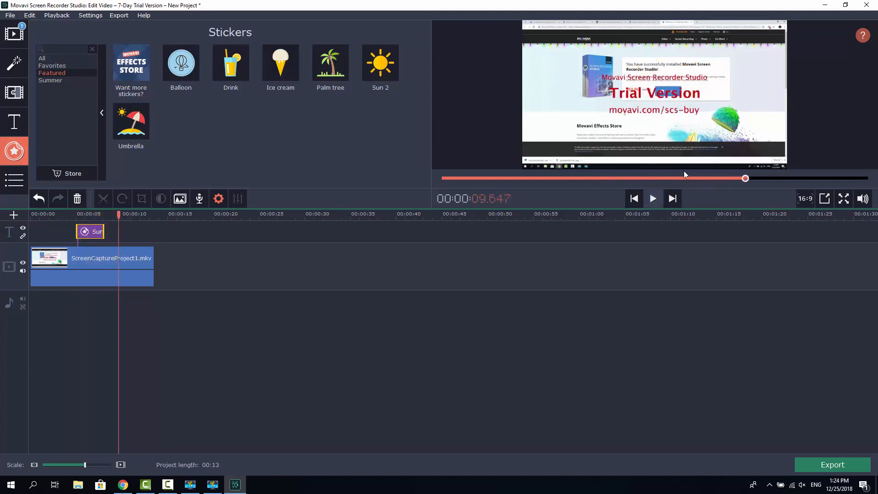
- Delete the Sun 2 sticker from the title track and look through the Favorites, Featured and Summer sticker categories
right_click(94, 232)
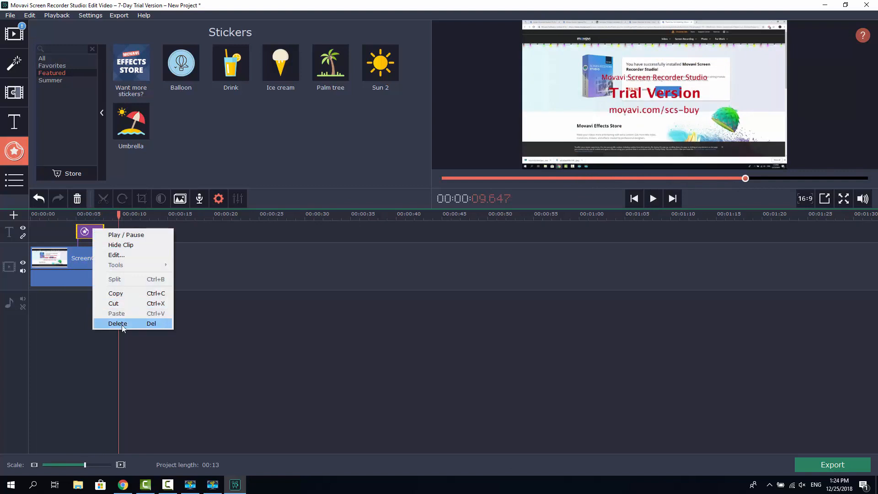
click(121, 324)
click(52, 80)
click(55, 66)
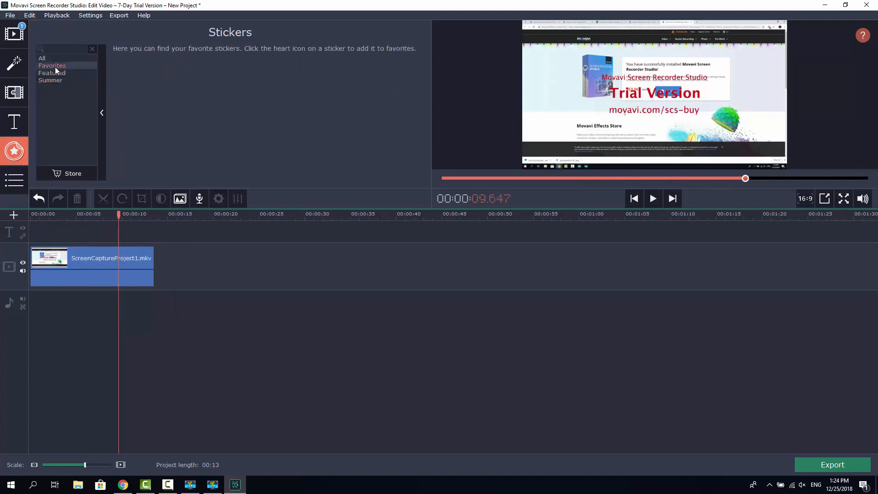
click(55, 72)
click(53, 80)
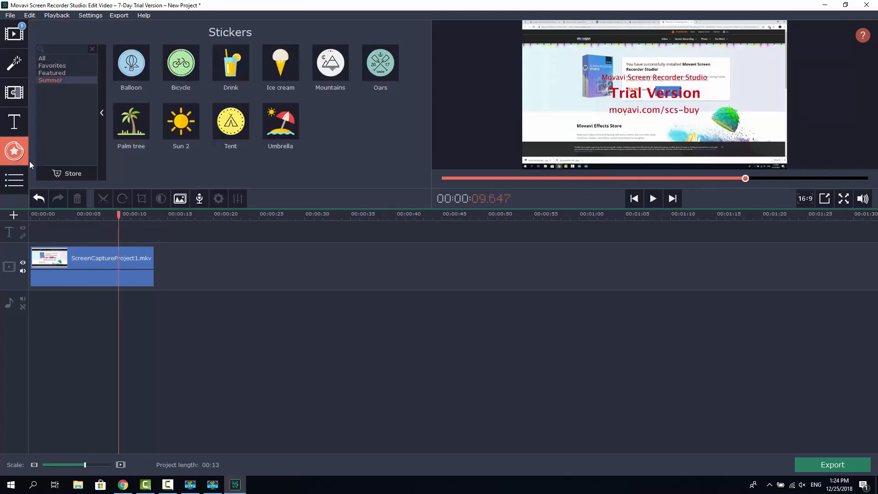
- Open the Callouts collection and dismiss its tutorial to view the featured callouts
click(15, 180)
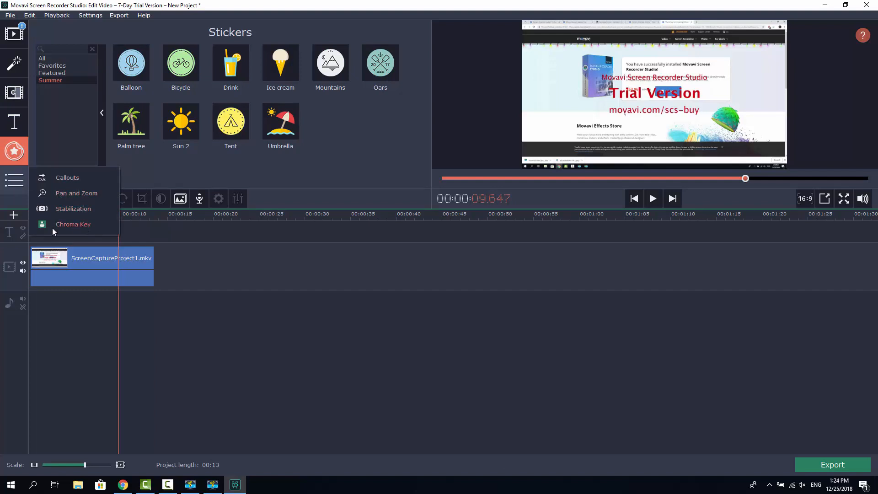
click(67, 178)
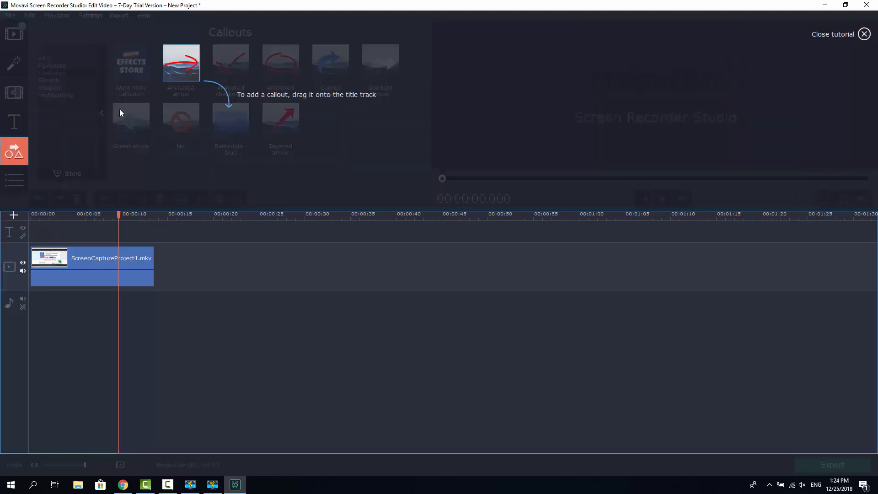
click(369, 150)
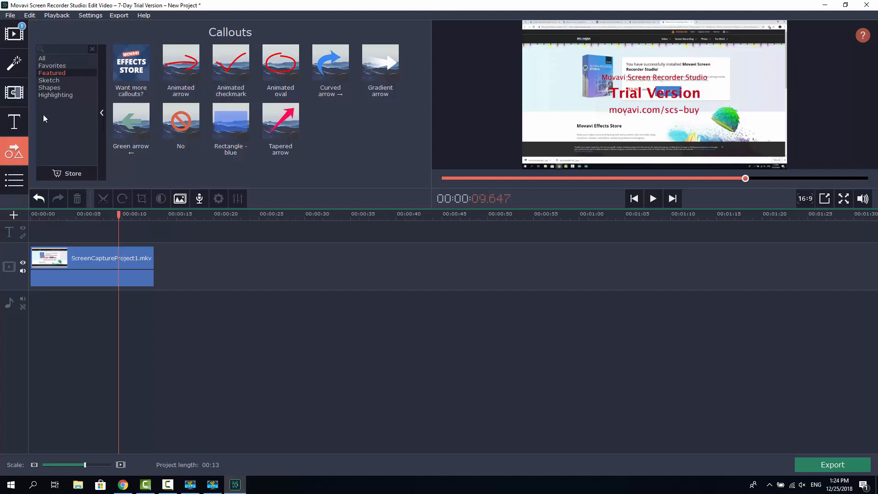
- Add the Rectangle callout from the Shapes category at about 9.6 seconds and reshape it into a thin bar covering the Movavi Effects Store heading
click(58, 87)
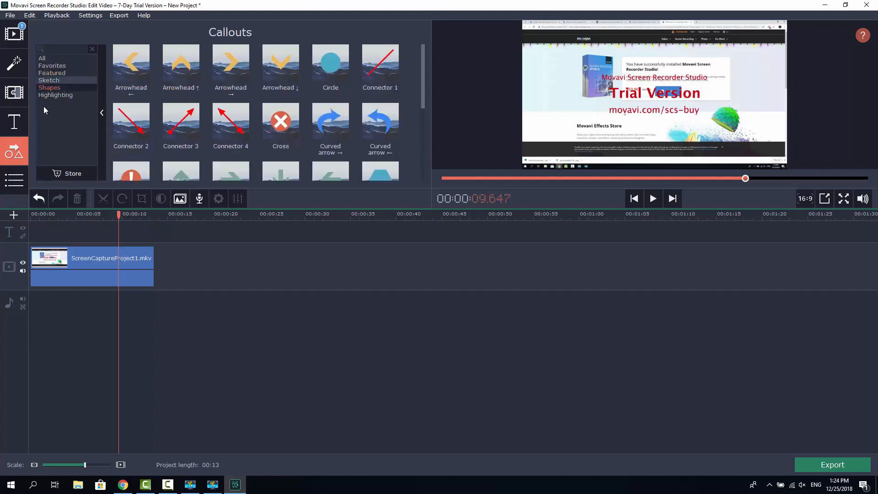
click(13, 179)
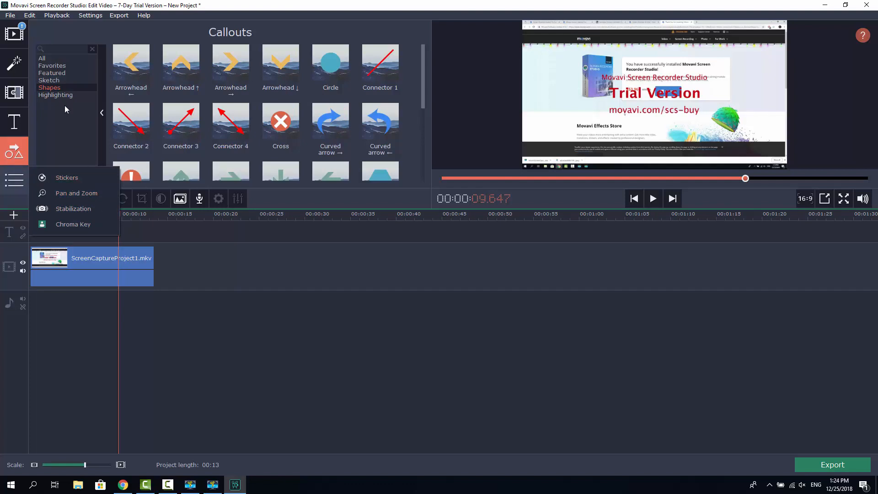
click(102, 31)
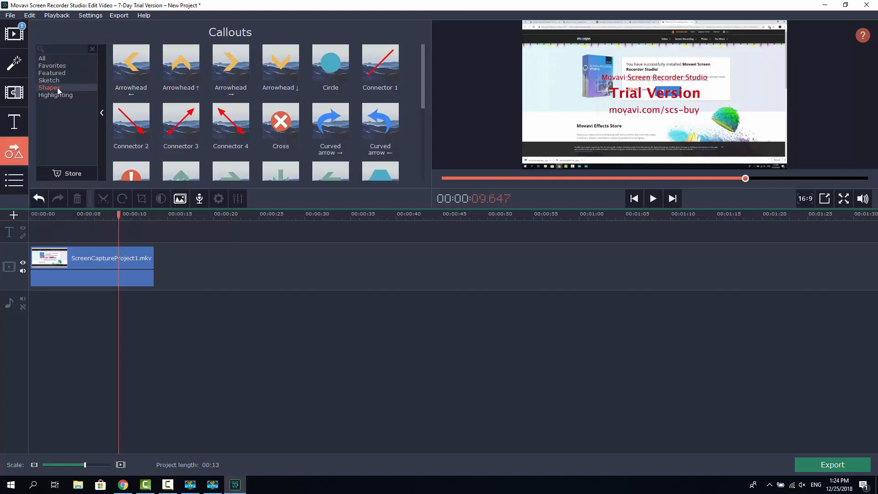
scroll(273, 87, down, 3)
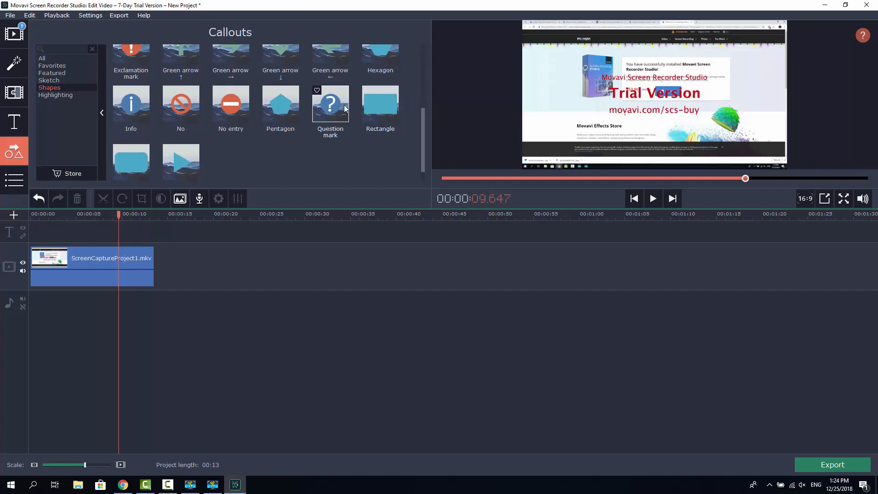
drag(382, 111, 590, 92)
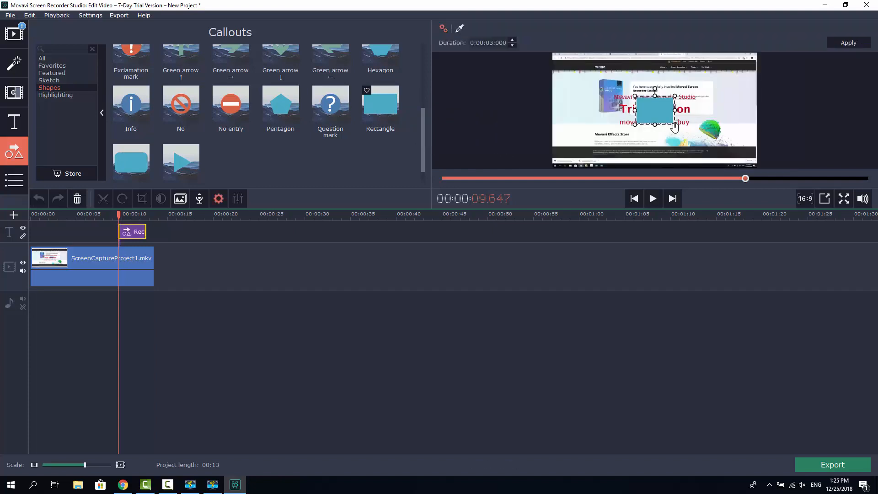
drag(675, 124, 630, 137)
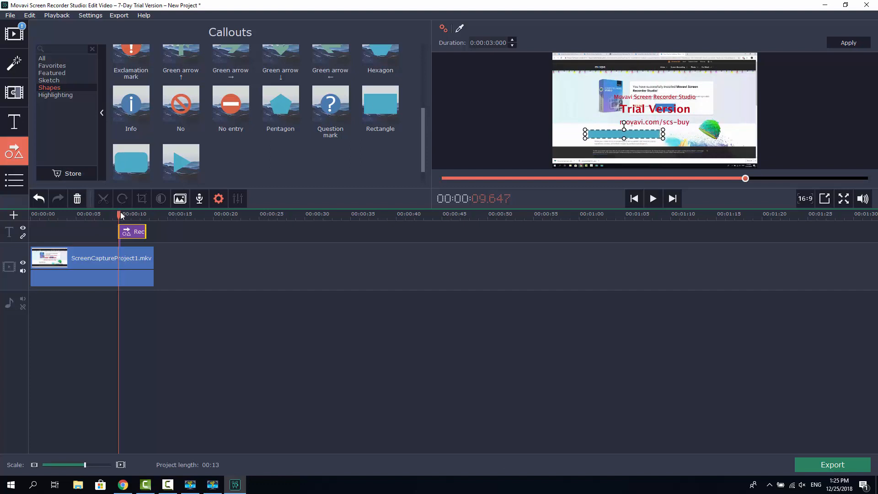
drag(119, 214, 114, 214)
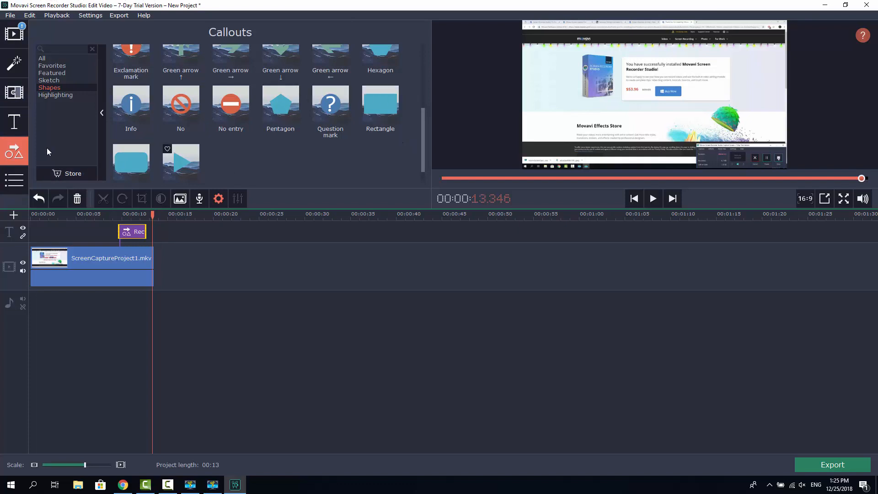
- Look through the featured transitions and the list of additional editing tools, and move the playhead to the end of the clip
click(14, 126)
click(11, 97)
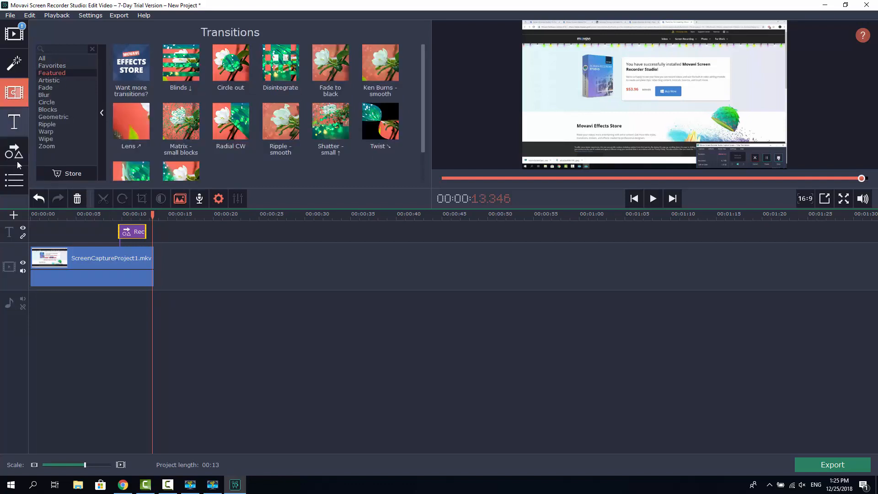
click(22, 169)
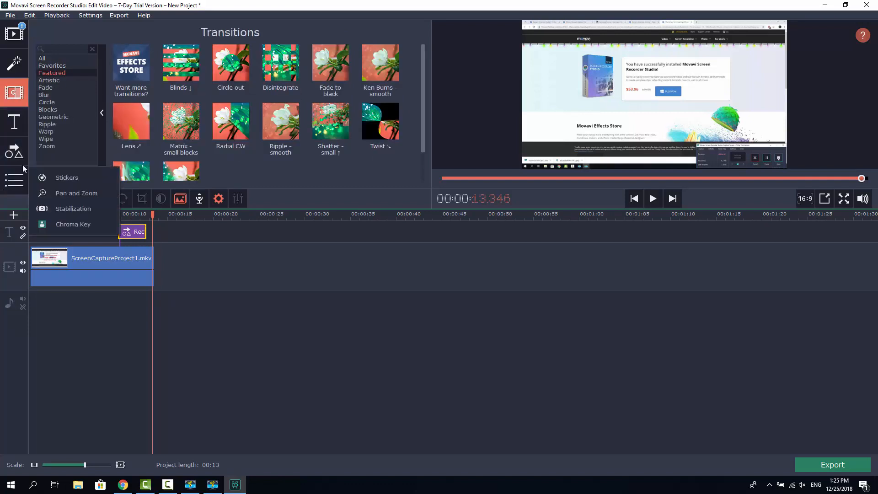
click(387, 187)
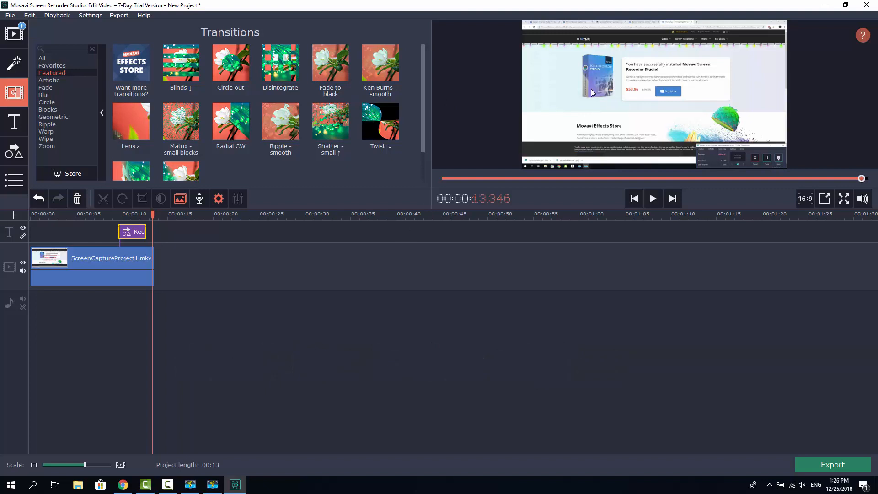
click(156, 213)
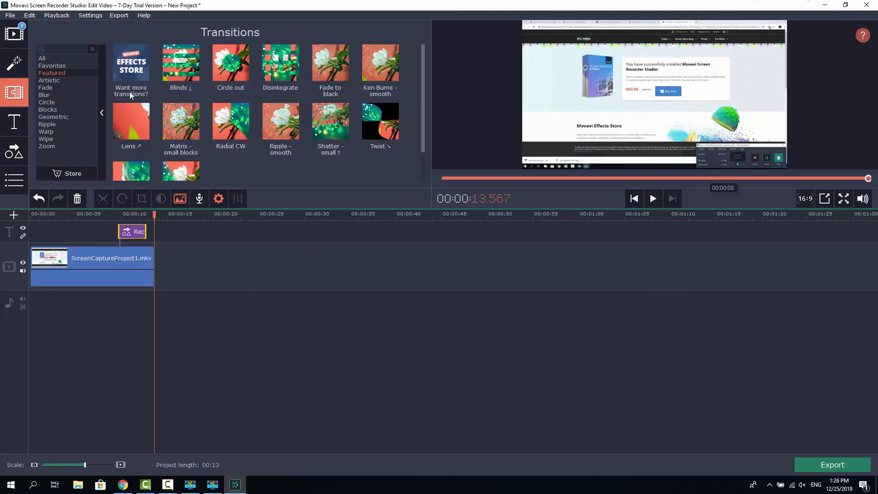
- Close the captured clip's preview window, bring up the Capture Screen recording panel and move it nearer the middle of the screen
click(212, 484)
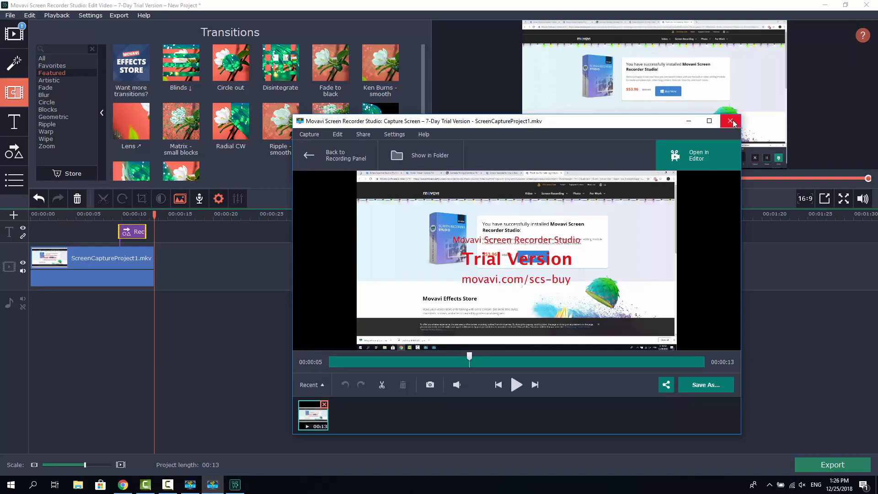
click(190, 484)
click(192, 485)
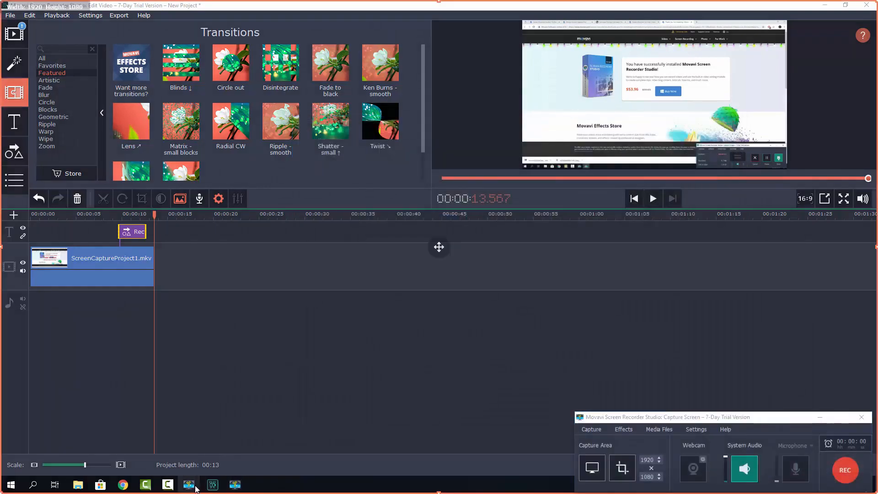
click(190, 484)
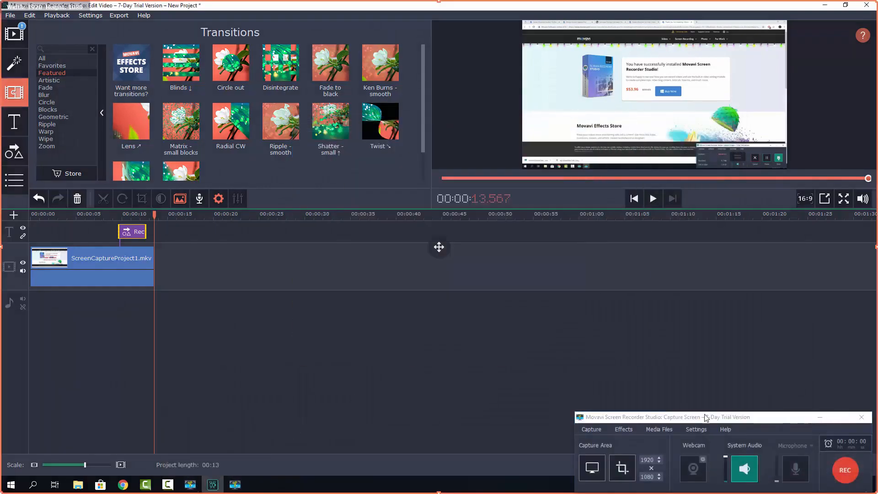
drag(624, 417, 537, 372)
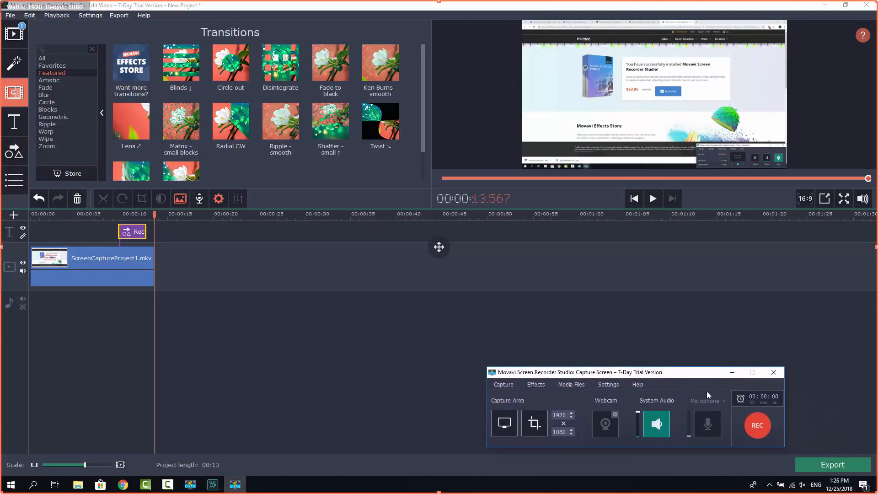
- Minimize the video editor and show the Screen Recorder Studio page in the browser
click(825, 8)
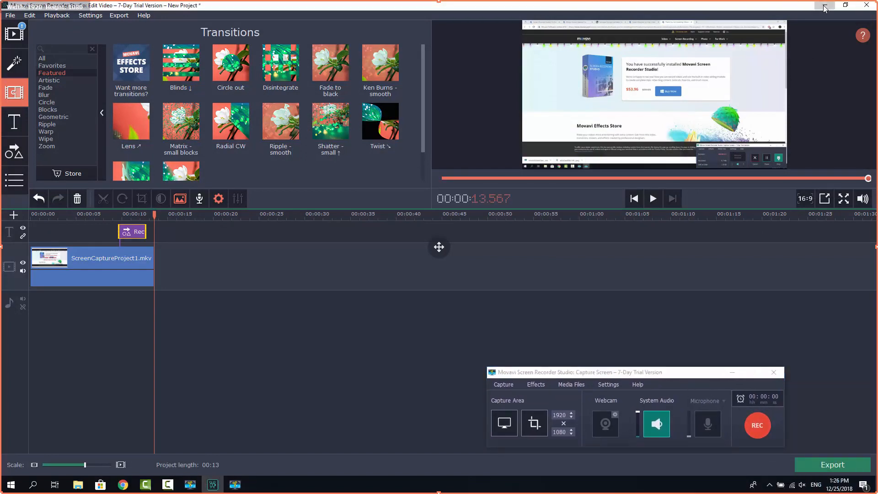
click(826, 6)
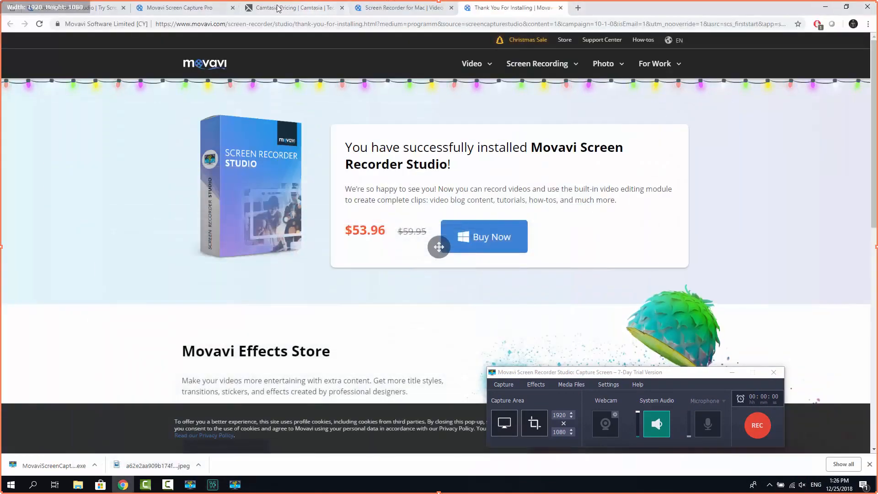
click(115, 9)
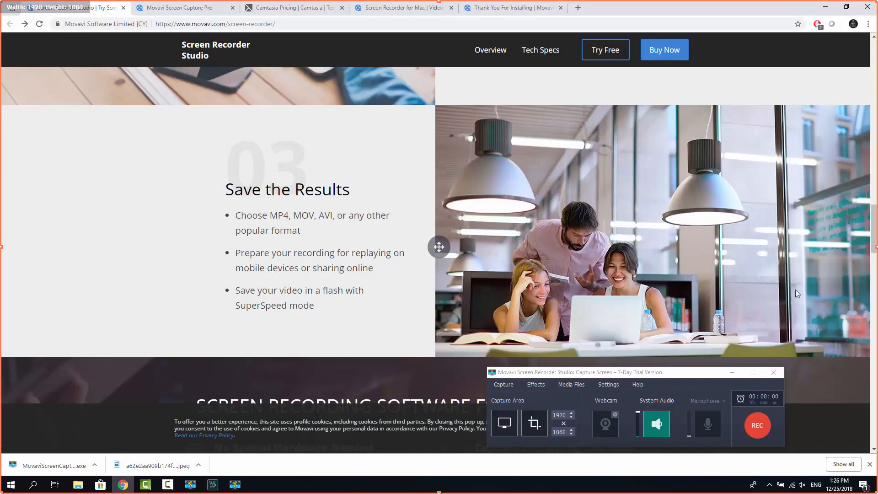
- Try to start a recording, dismiss the trial notice, and set keystroke recording to Keyboard Shortcuts Only
click(763, 427)
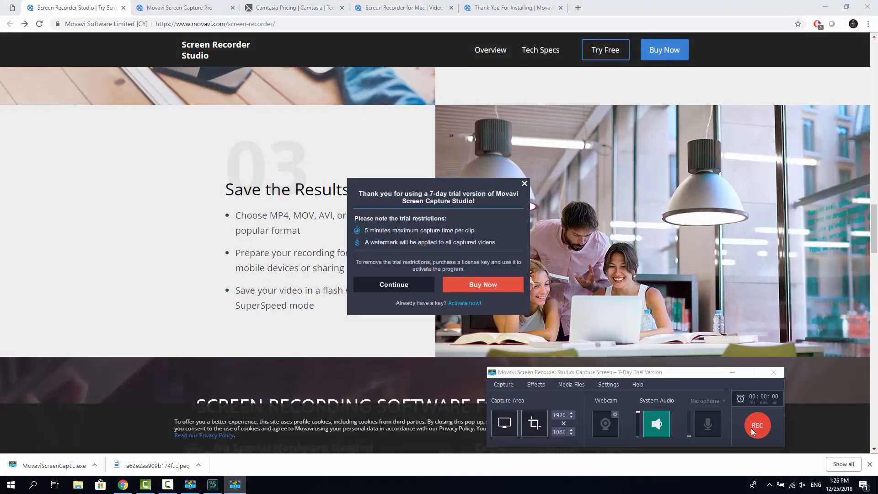
click(525, 184)
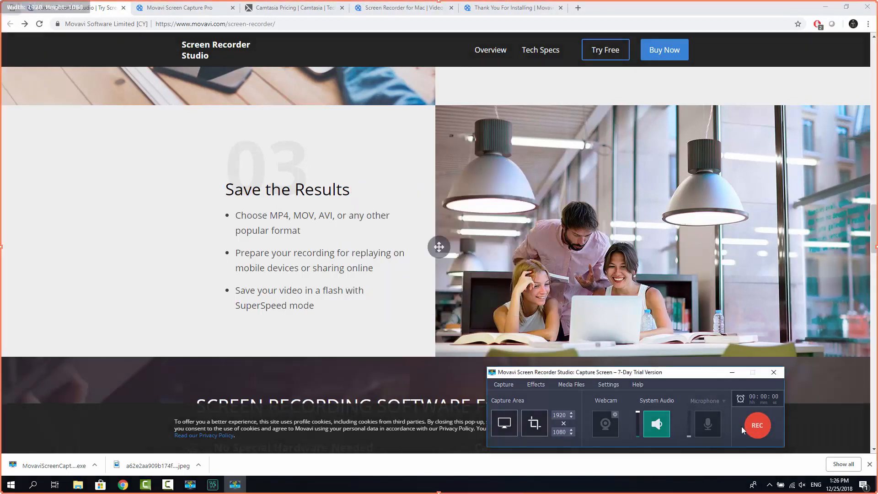
click(541, 384)
mouse_move(538, 399)
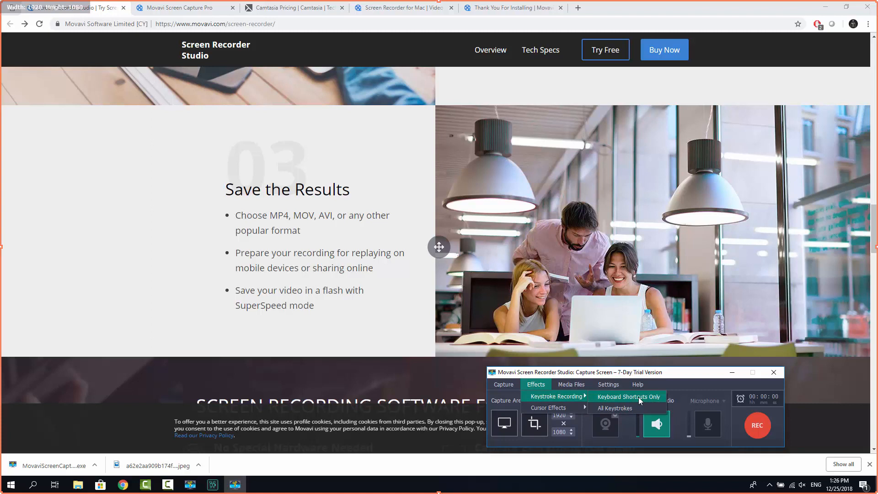
click(639, 400)
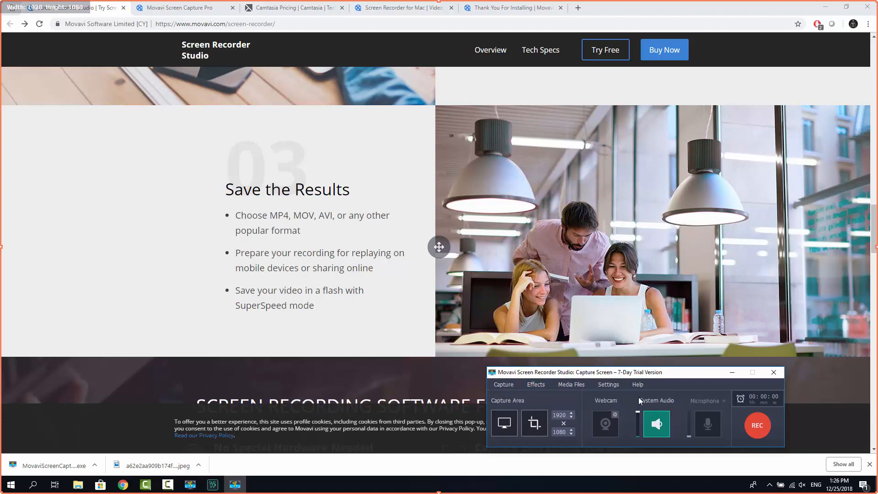
- Toggle Show Cursor off and enable Highlight Cursor in the recorder's cursor effects
click(541, 385)
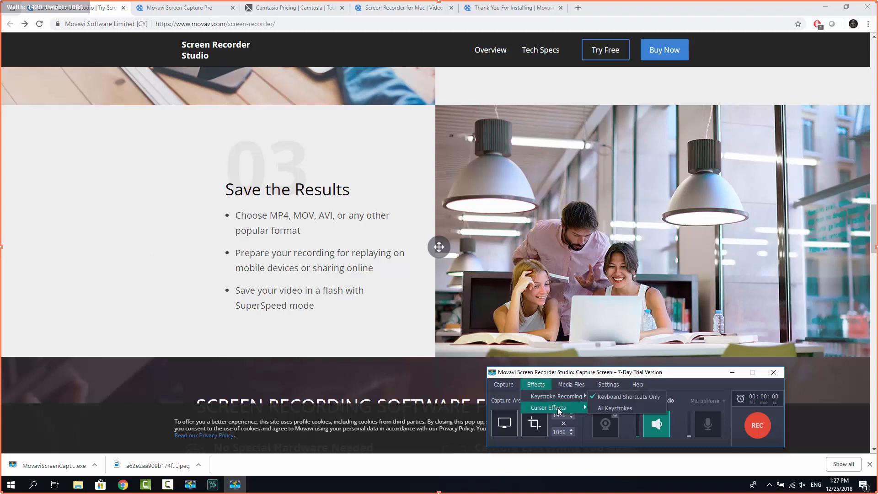
mouse_move(558, 410)
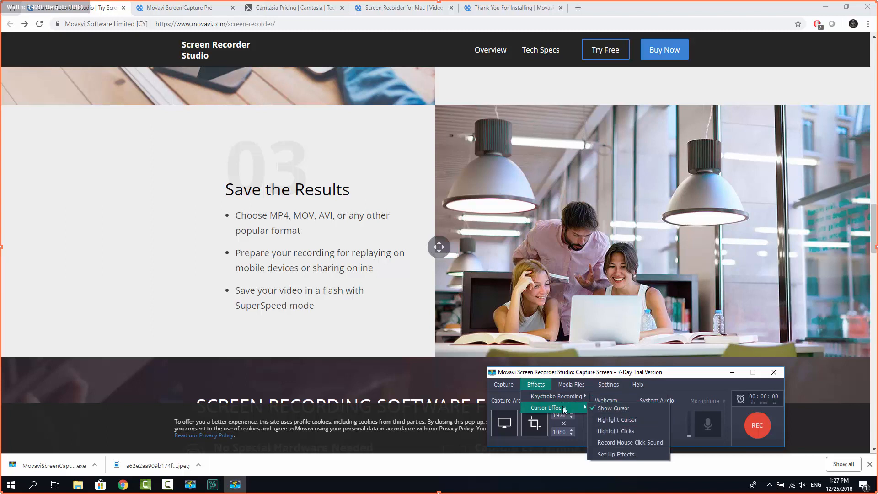
click(621, 411)
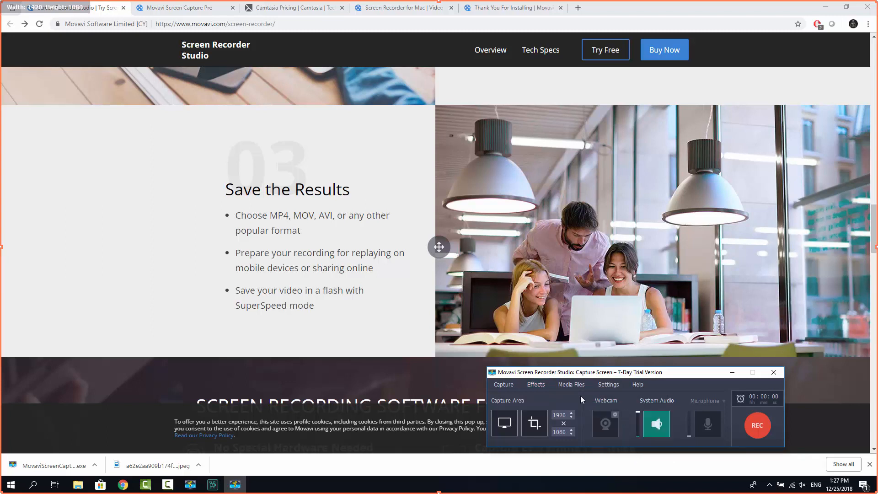
click(541, 385)
mouse_move(554, 408)
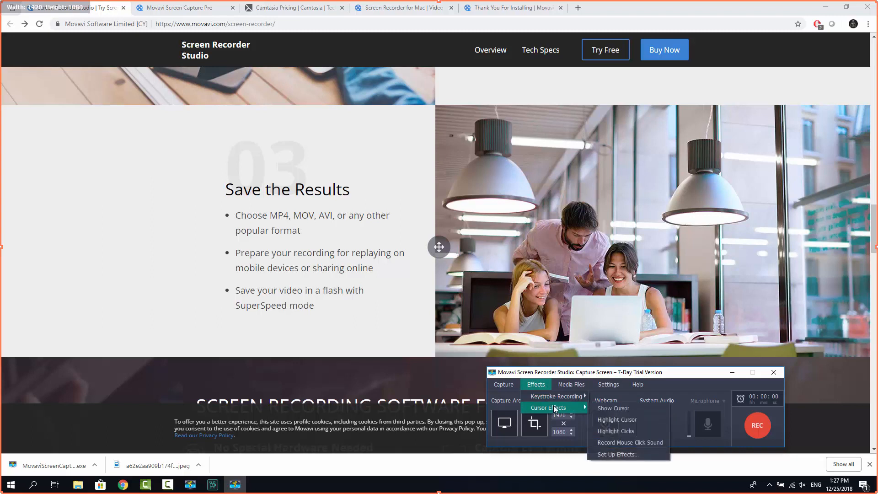
click(644, 423)
- Enable Highlight Clicks in the cursor effects and check the keystroke recording option
click(532, 387)
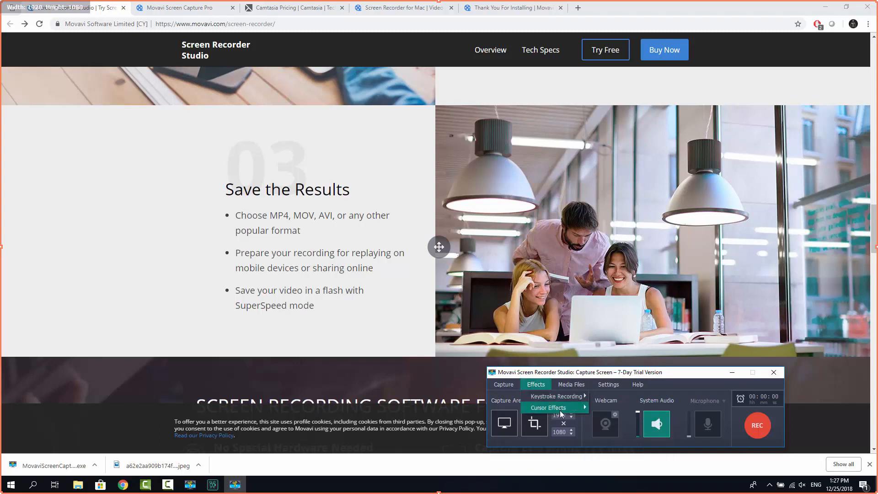
mouse_move(561, 408)
click(639, 431)
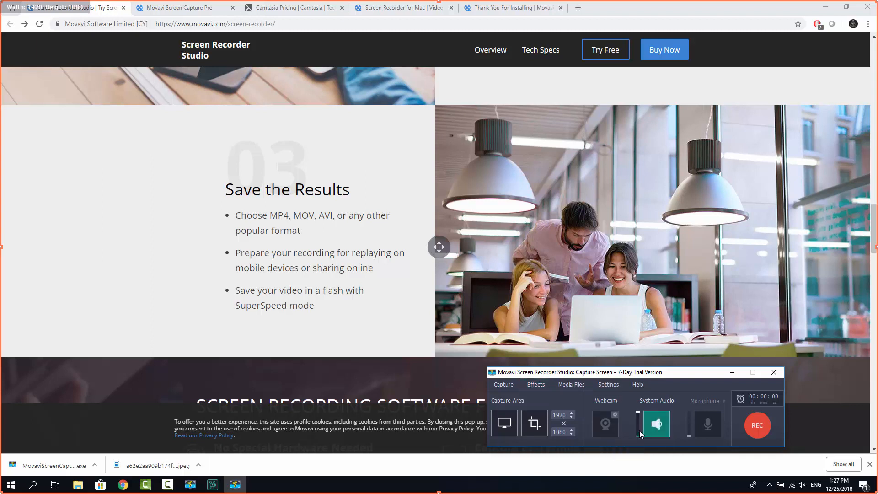
click(543, 384)
mouse_move(550, 400)
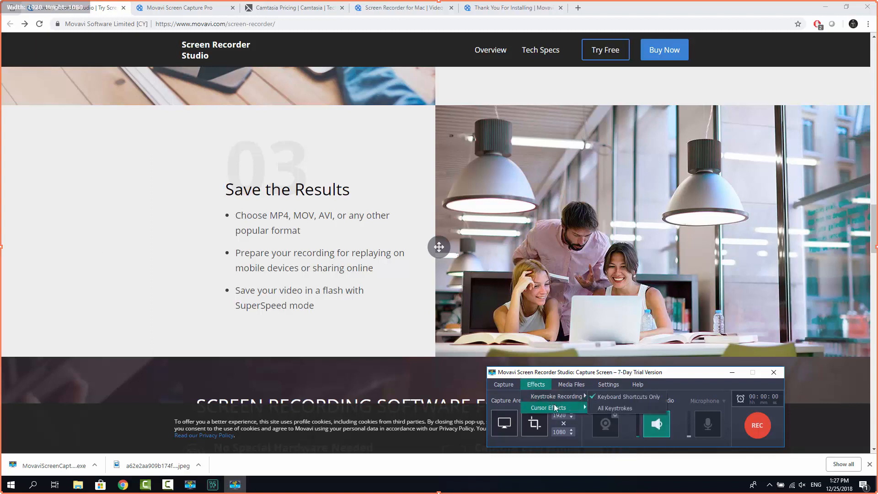
mouse_move(637, 384)
click(717, 385)
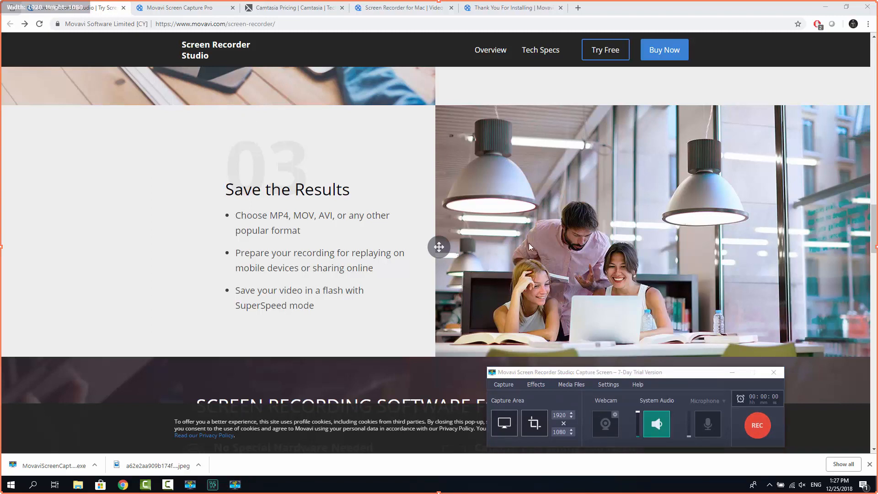
- Start recording the full screen with the trial restrictions and show the browser's bookmarks bar with its keyboard shortcut during the capture
click(761, 424)
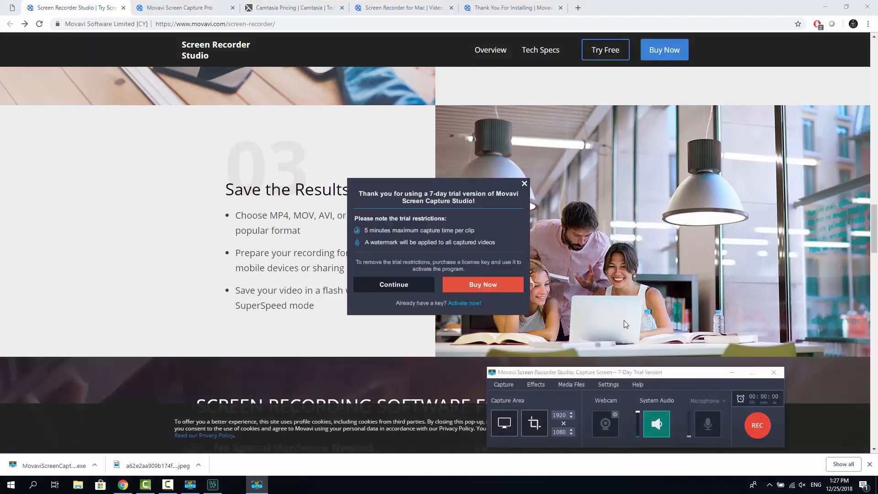
click(397, 288)
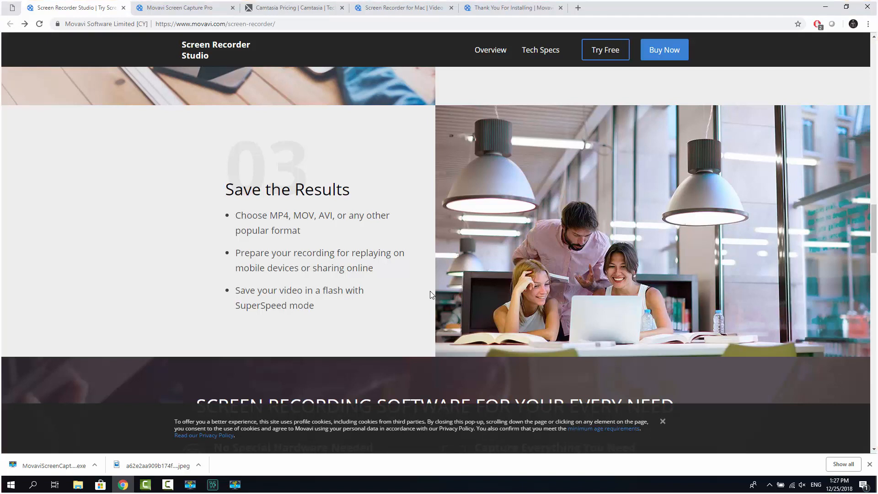
key(ctrl+shift+b)
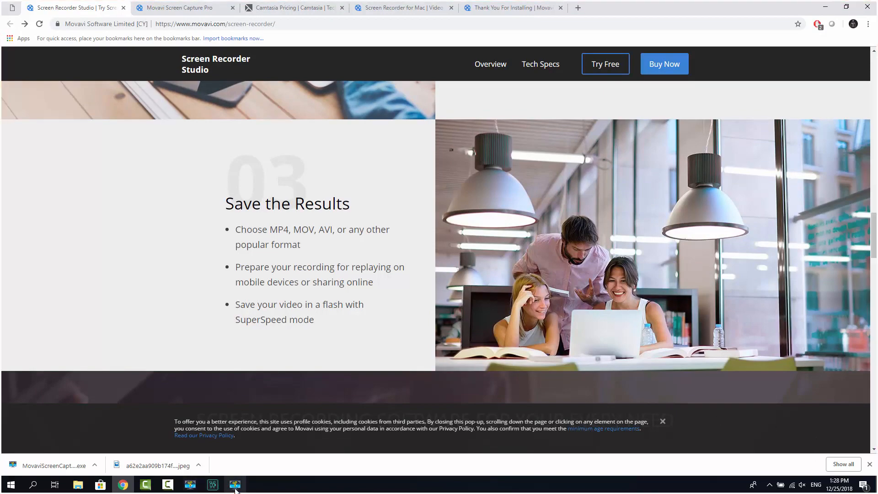
- Stop the screen recording and maximize the preview window of the captured clip
click(221, 489)
click(221, 489)
click(235, 487)
click(756, 413)
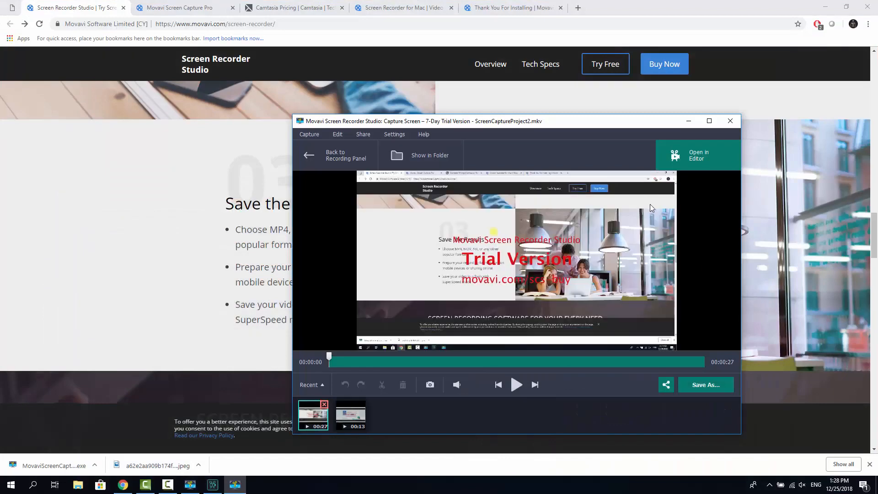
click(709, 121)
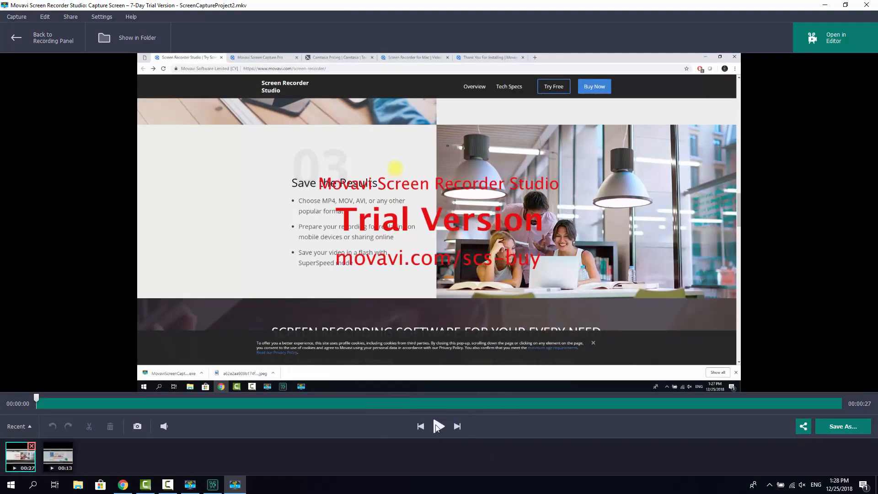
- Play back the ScreenCaptureProject2.mkv capture and open it in the video editor
click(437, 426)
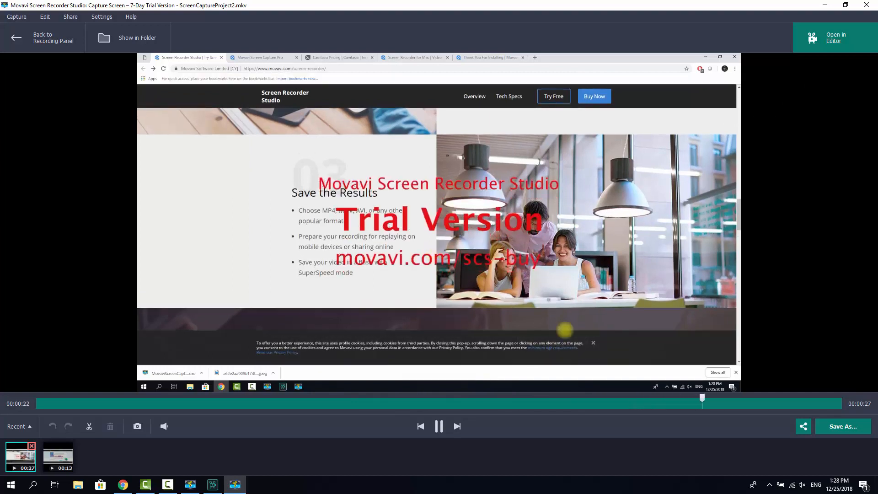
click(837, 37)
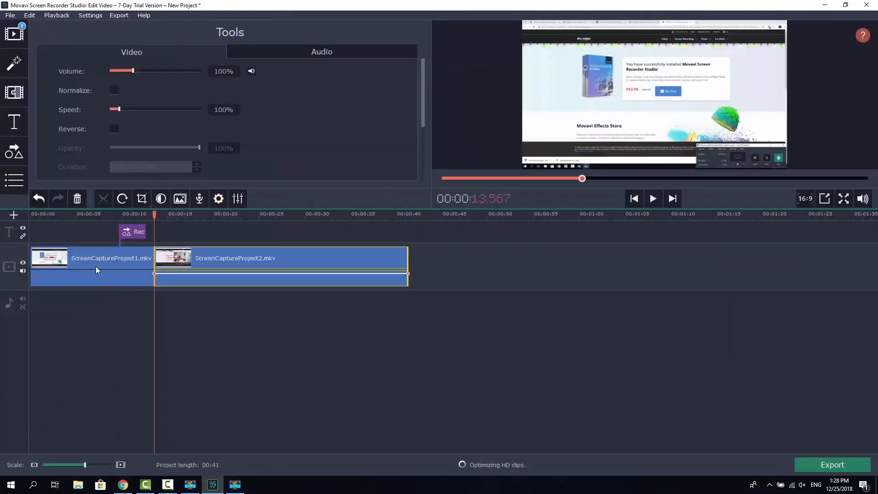
- Add the Twist transition between the ScreenCaptureProject1.mkv and ScreenCaptureProject2.mkv clips on the timeline
drag(155, 215, 134, 215)
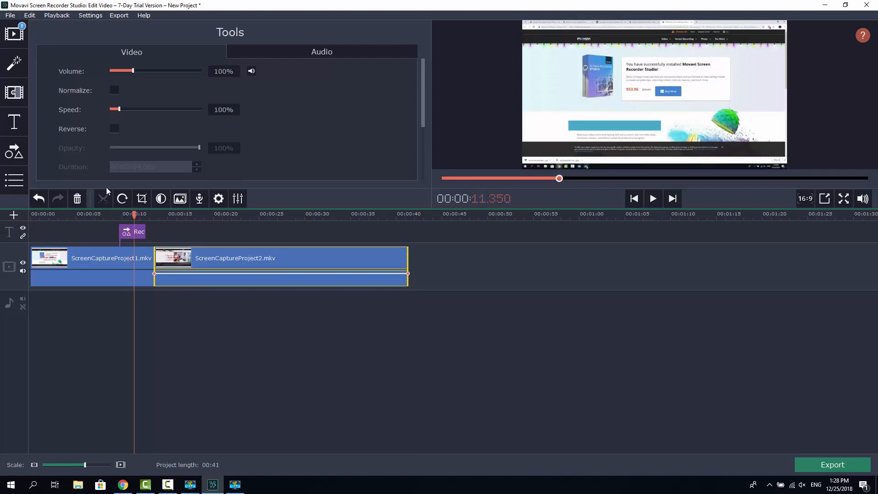
click(14, 92)
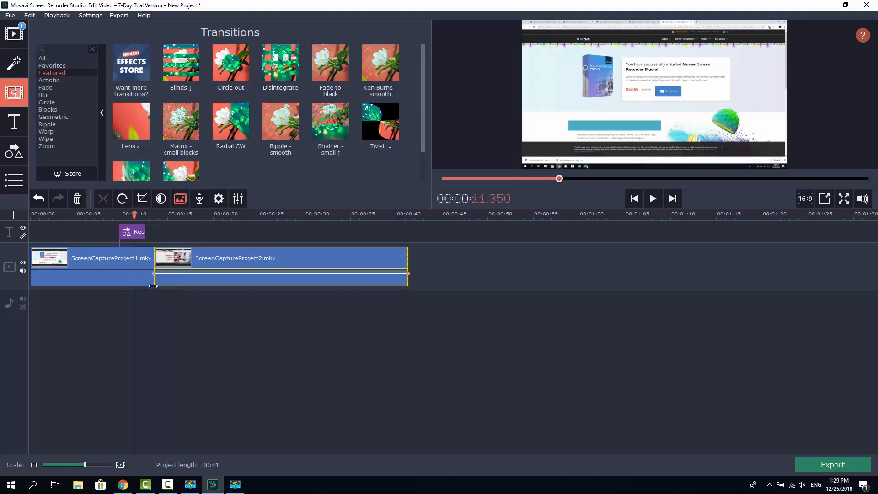
scroll(380, 152, down, 1)
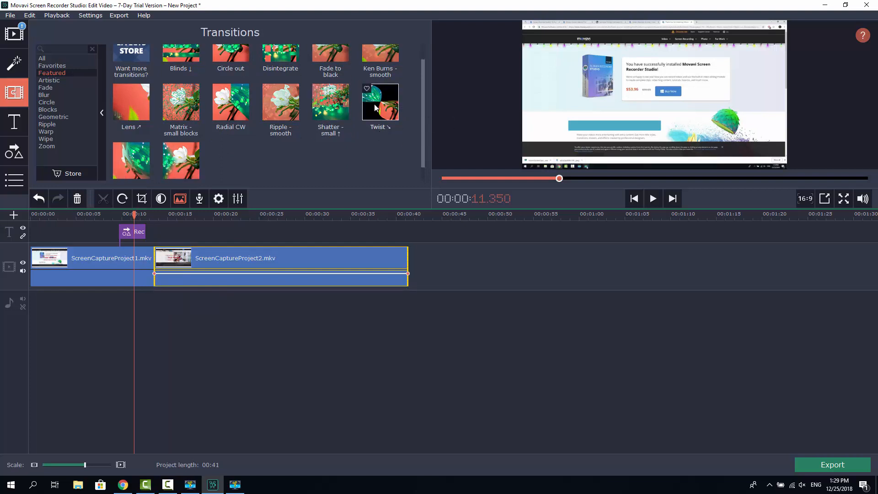
drag(375, 108, 152, 262)
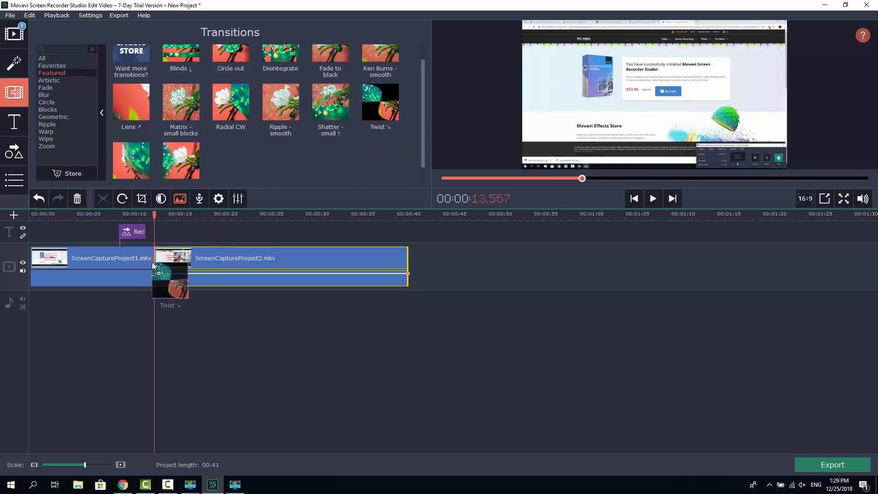
drag(153, 265, 154, 265)
- Preview the Twist transition by playing the timeline from shortly before the join between the two clips, then pause
click(156, 214)
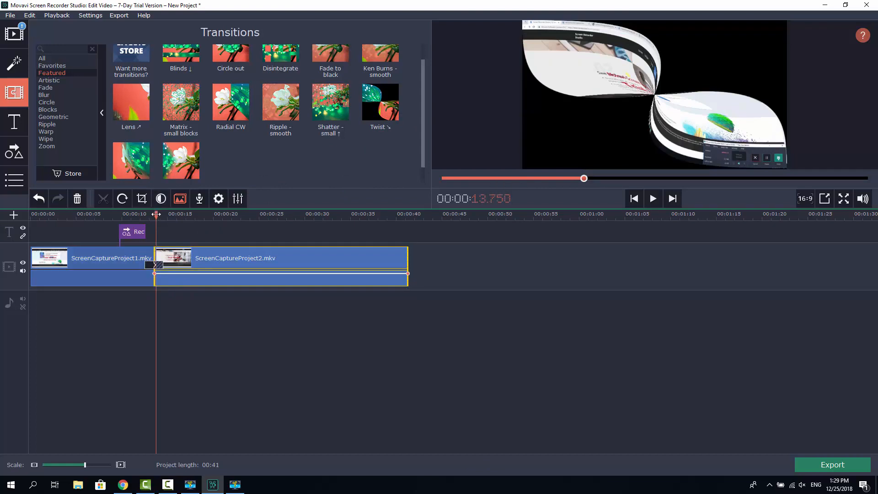
drag(156, 214, 119, 214)
click(654, 200)
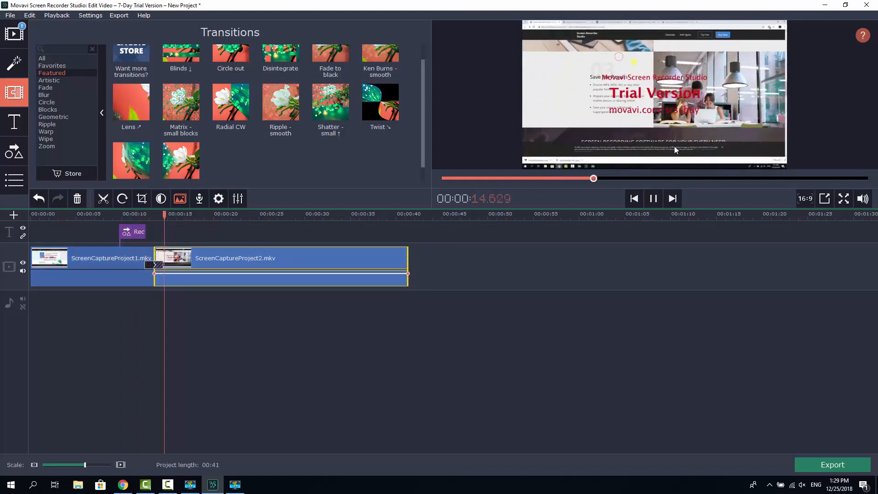
click(653, 198)
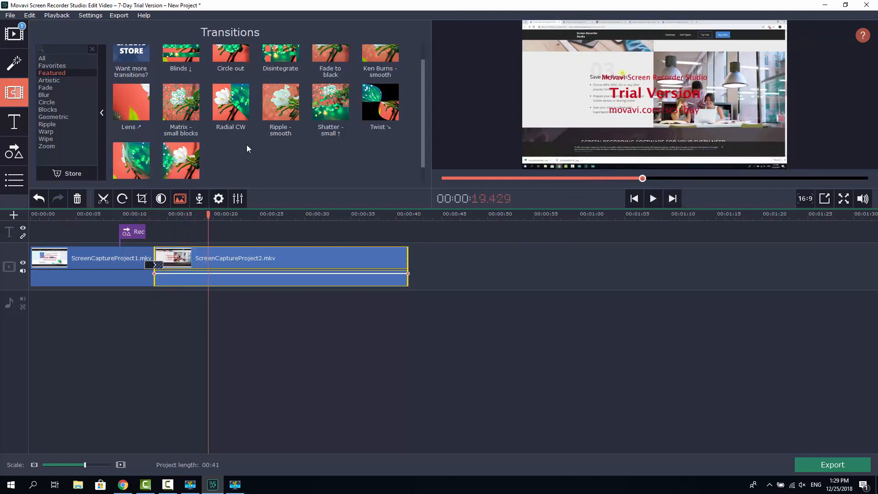
- Look through the complete collection of video filters, from the artistic and blur effects to the vignettes
scroll(128, 78, up, 1)
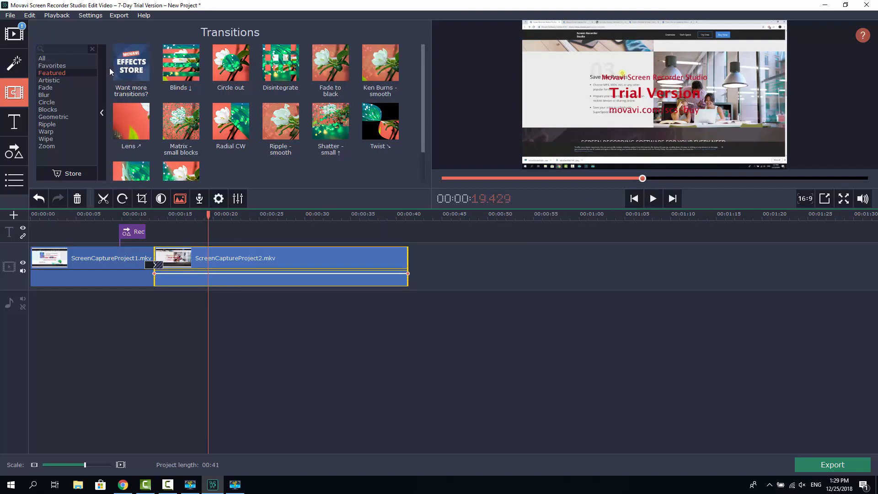
click(16, 64)
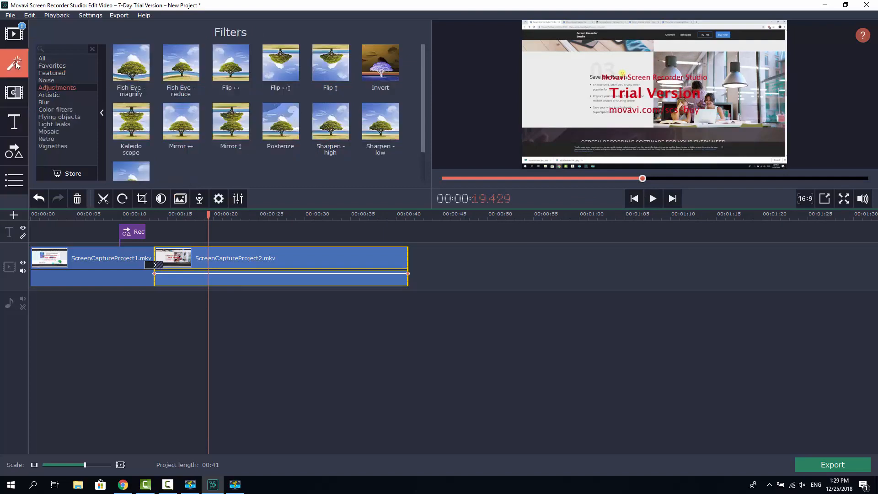
click(68, 59)
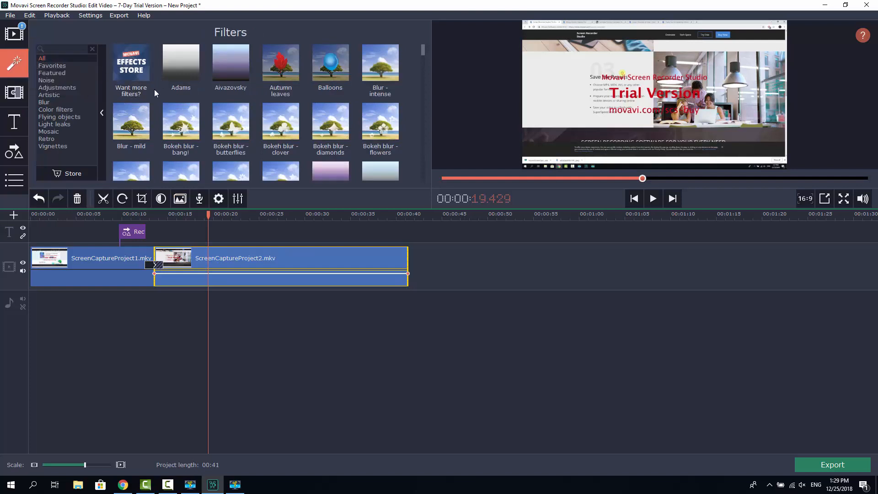
scroll(297, 100, down, 2)
scroll(297, 101, down, 15)
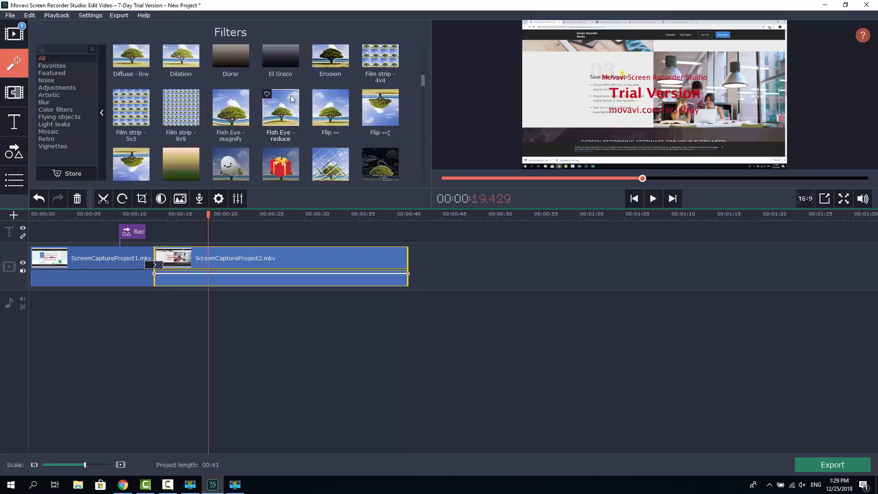
scroll(289, 95, down, 6)
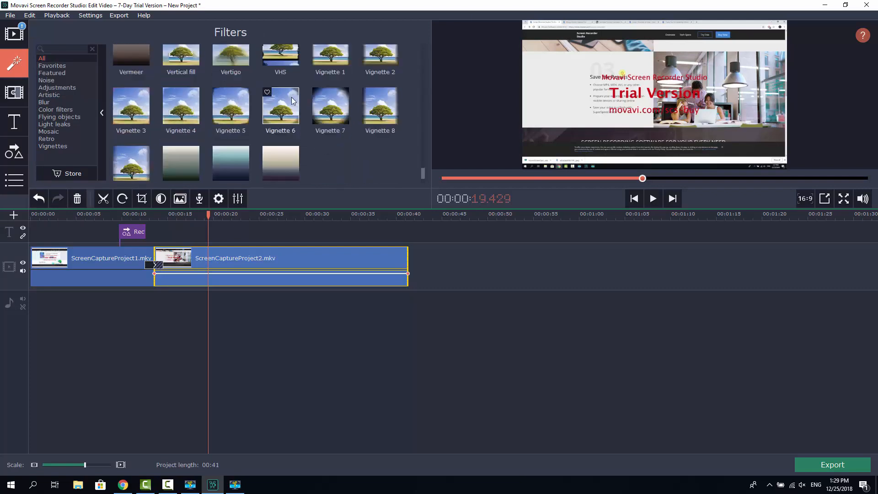
scroll(303, 101, down, 2)
scroll(247, 105, up, 10)
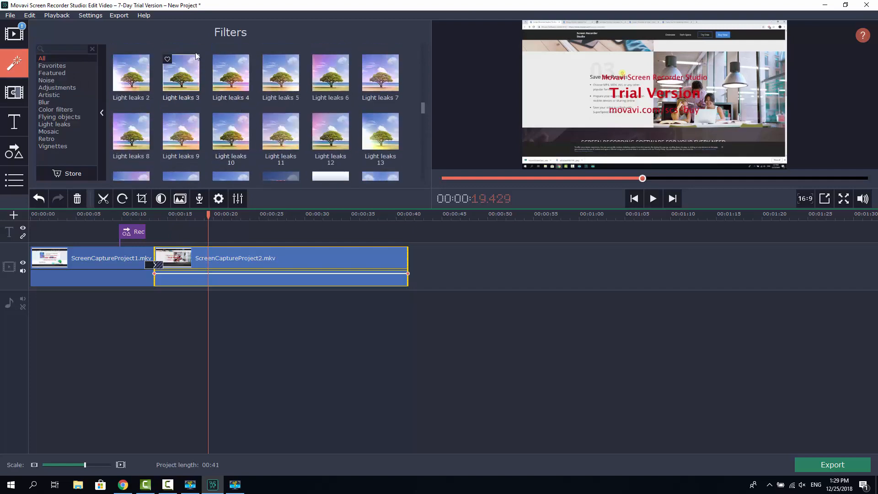
- Look through the title presets, first the Artistic category and then the complete collection
click(14, 122)
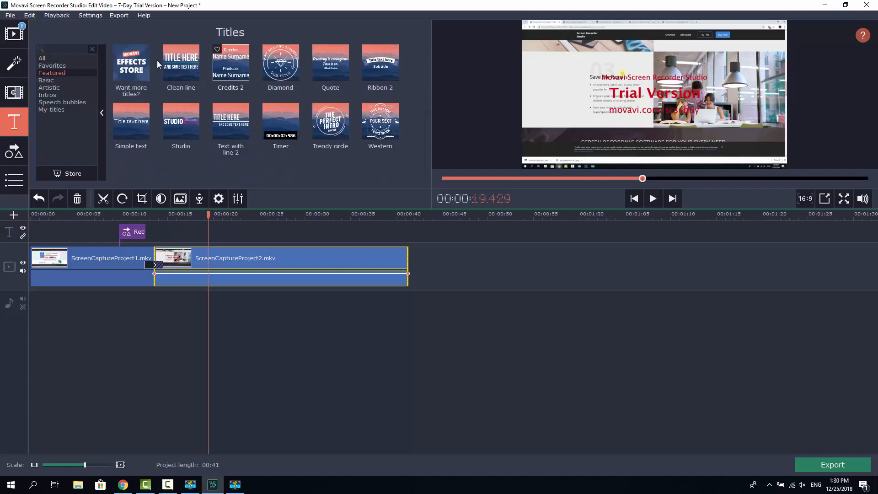
click(54, 87)
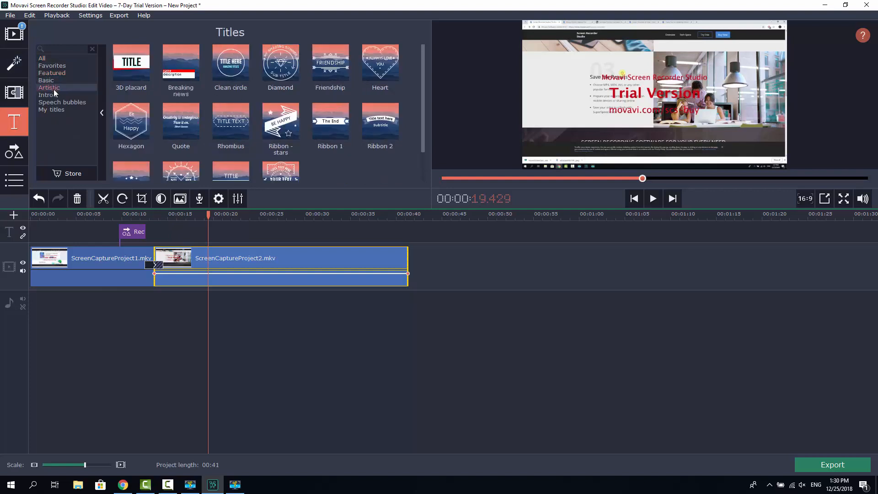
scroll(263, 97, down, 1)
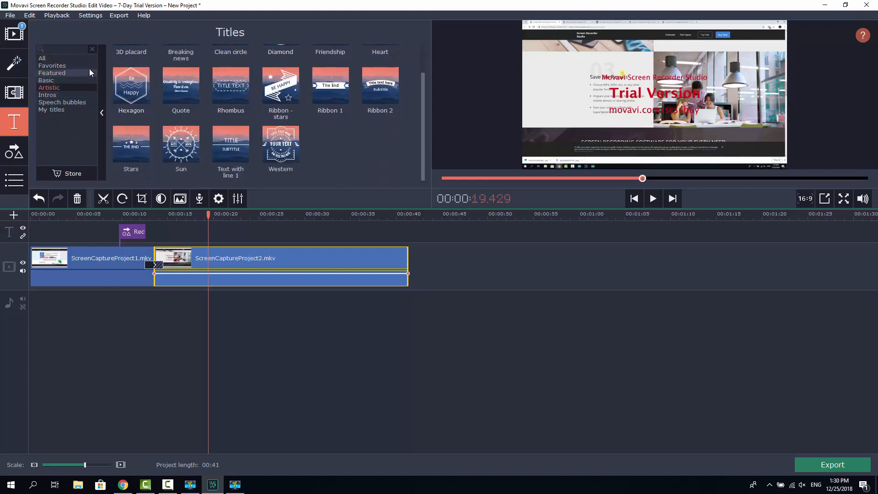
click(87, 58)
scroll(225, 81, down, 6)
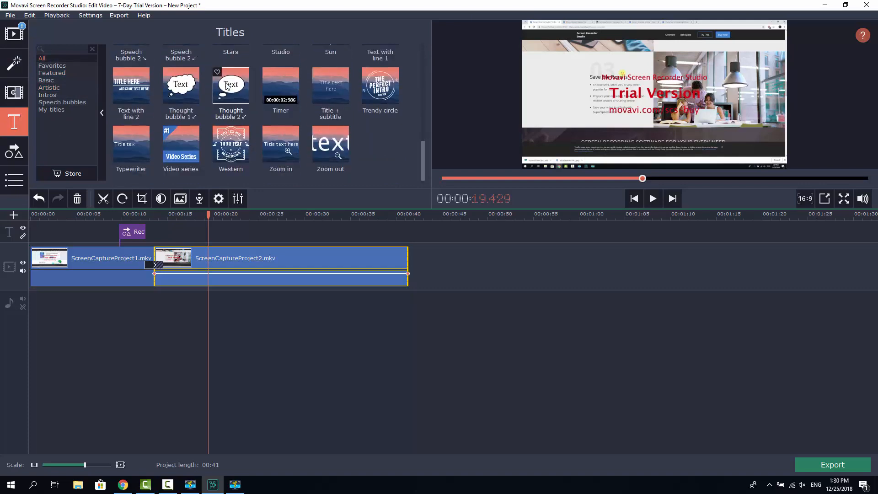
scroll(327, 122, up, 7)
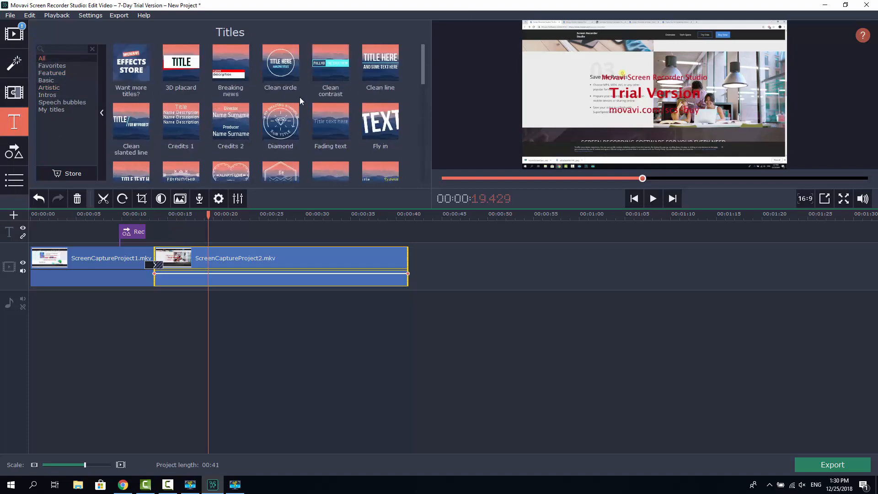
scroll(300, 97, down, 3)
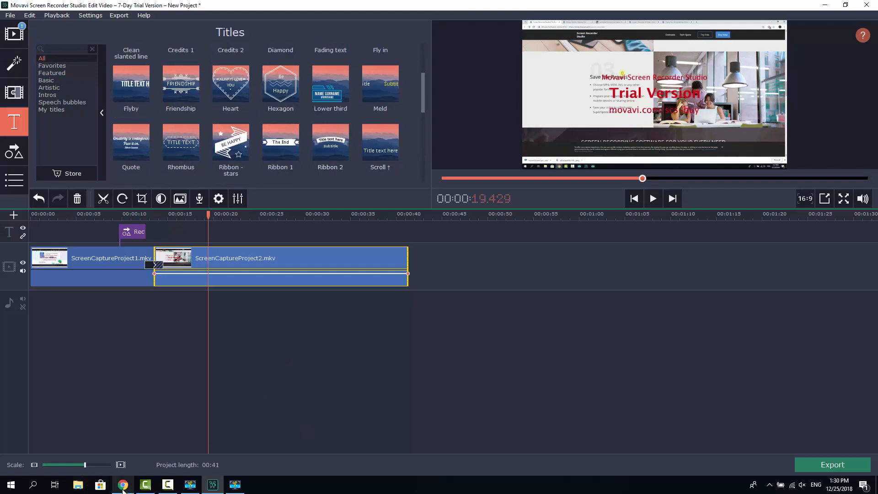
- Switch to the Chrome window showing the Screen Recorder Studio page
mouse_move(123, 490)
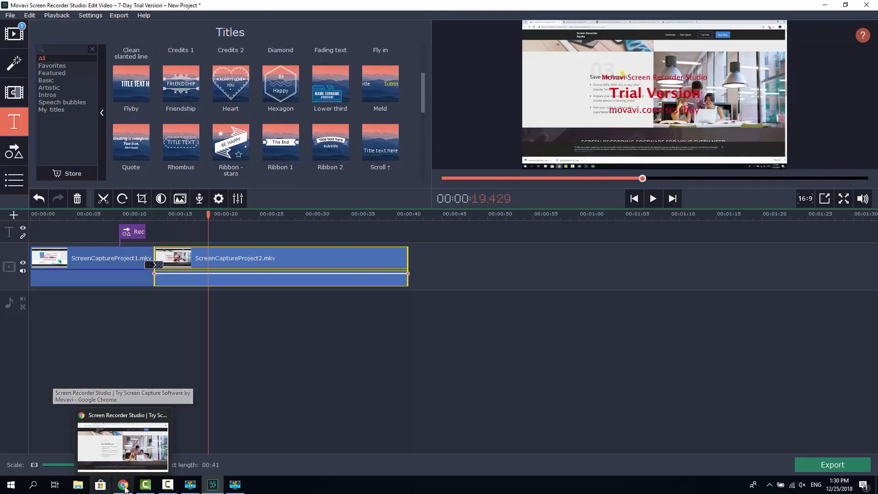